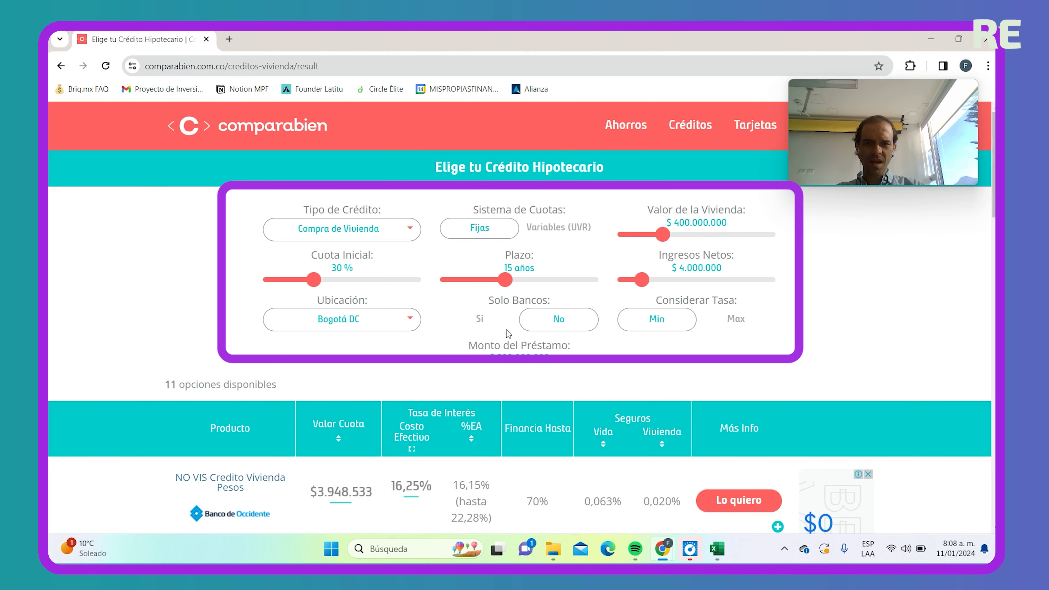
Limit the mortgage comparison to banks only and look through the offers
{"action": "left_click", "coordinate": [480, 322]}
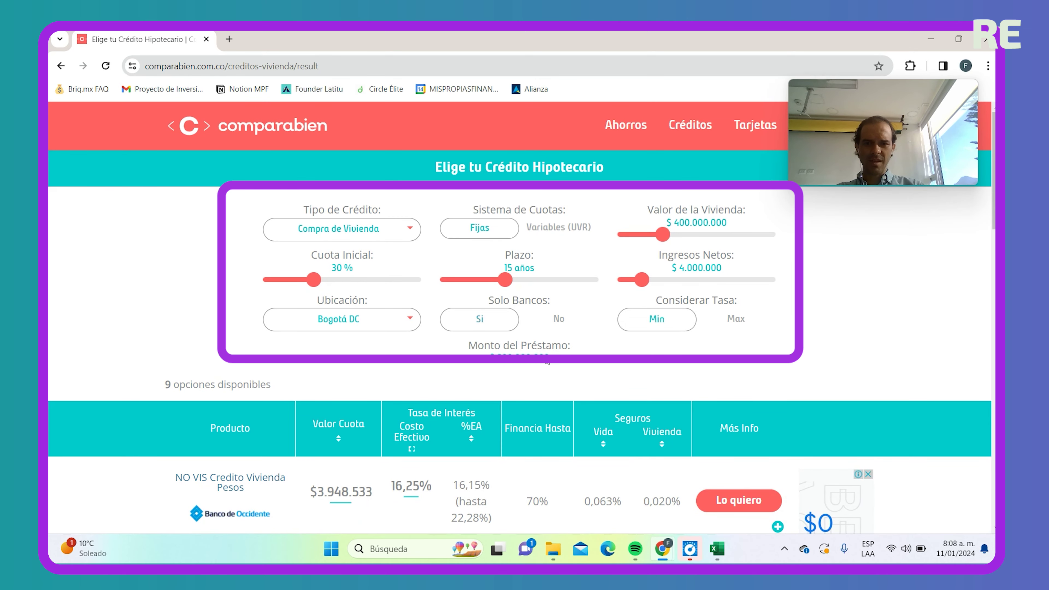
{"action": "scroll", "coordinate": [549, 331], "scroll_direction": "down", "scroll_amount": 5}
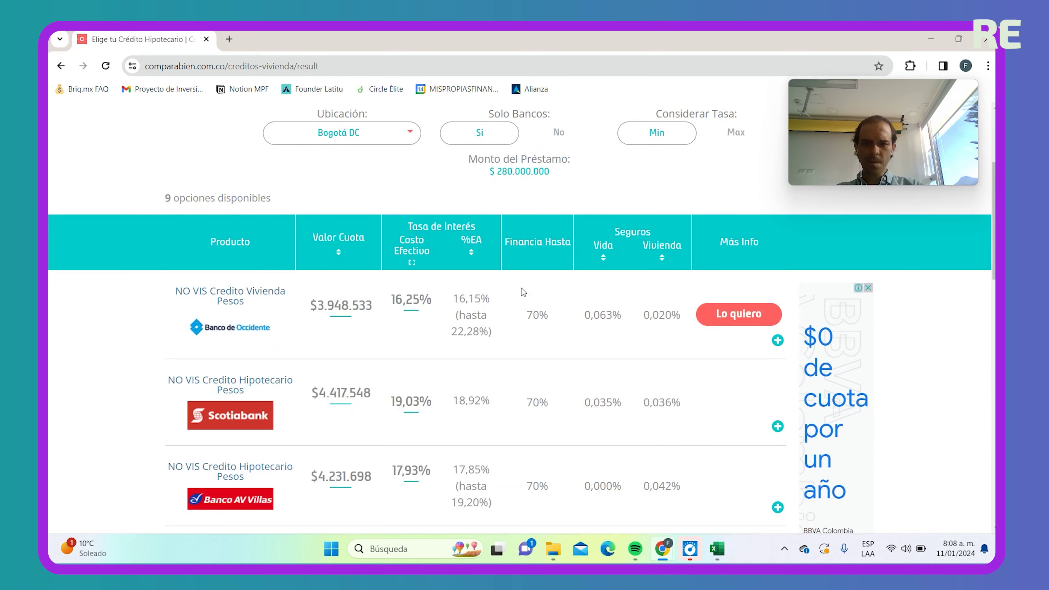
{"action": "scroll", "coordinate": [433, 256], "scroll_direction": "down", "scroll_amount": 10}
{"action": "scroll", "coordinate": [454, 262], "scroll_direction": "up", "scroll_amount": 9}
{"action": "scroll", "coordinate": [460, 265], "scroll_direction": "up", "scroll_amount": 7}
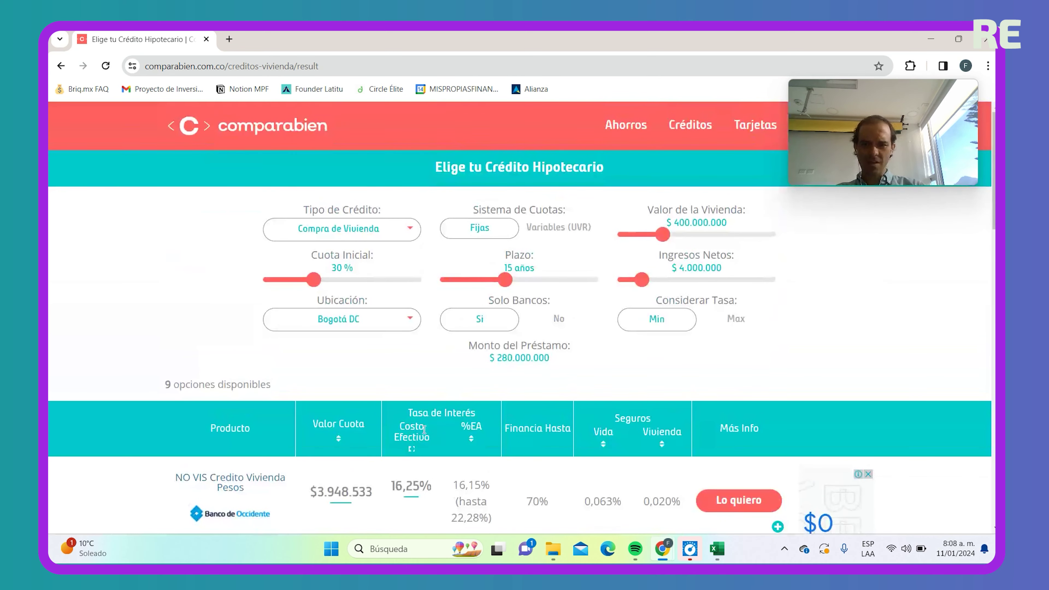
Sort the mortgage offers by effective cost from highest to lowest and review the rates across the banks
{"action": "scroll", "coordinate": [414, 336], "scroll_direction": "down", "scroll_amount": 3}
{"action": "left_click", "coordinate": [412, 323]}
{"action": "left_click", "coordinate": [418, 312]}
{"action": "scroll", "coordinate": [418, 312], "scroll_direction": "down", "scroll_amount": 4}
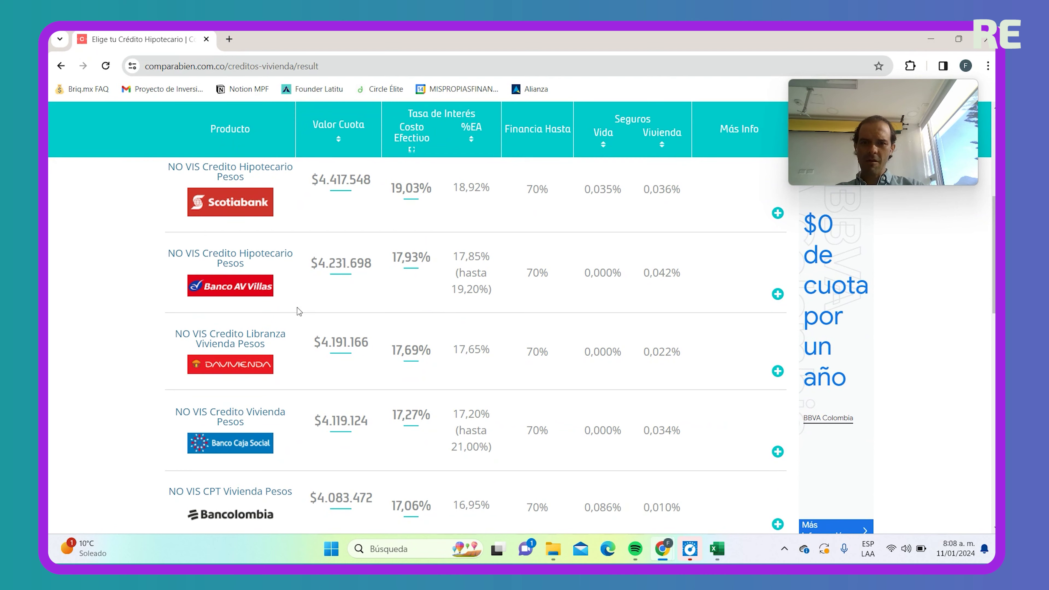
{"action": "scroll", "coordinate": [443, 452], "scroll_direction": "down", "scroll_amount": 10}
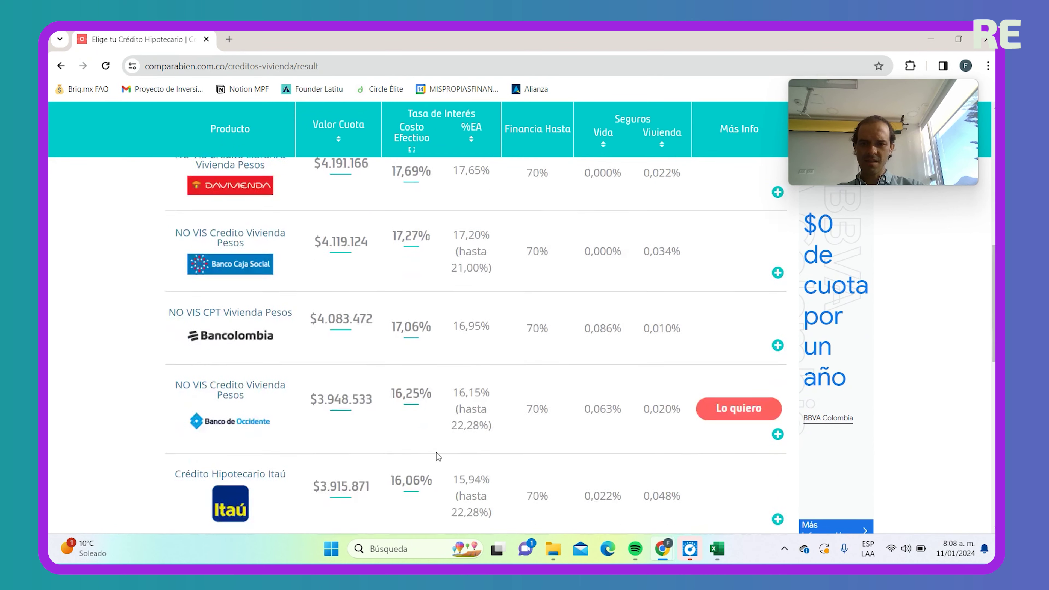
{"action": "scroll", "coordinate": [427, 393], "scroll_direction": "up", "scroll_amount": 3}
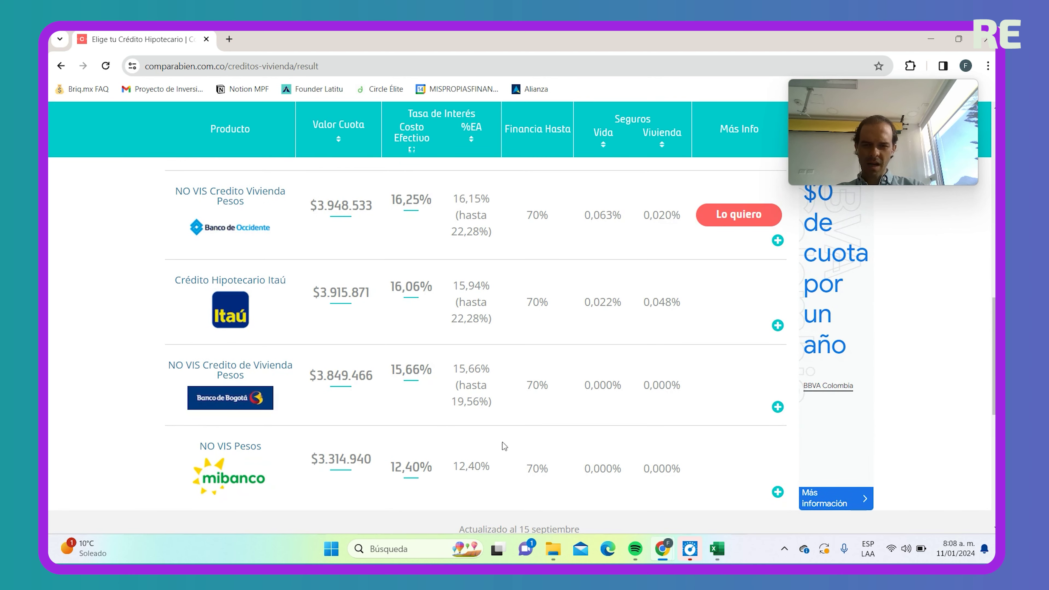
{"action": "scroll", "coordinate": [427, 347], "scroll_direction": "up", "scroll_amount": 12}
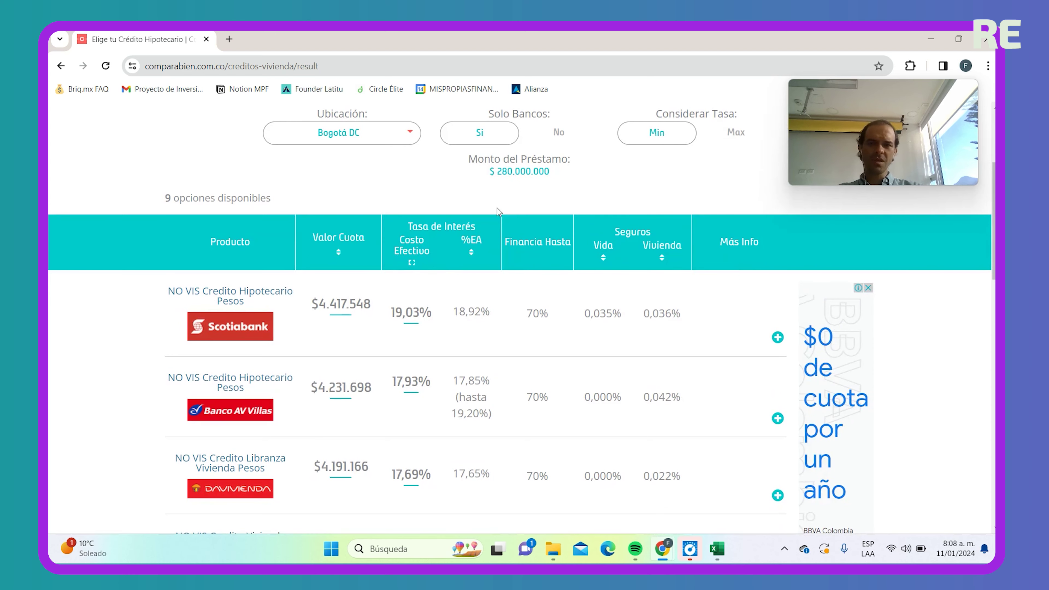
Switch to the Excel amortization workbook, set the annual Tasa de Interés (e.a) to 17%, and check the monthly rate formula
{"action": "left_click", "coordinate": [717, 548]}
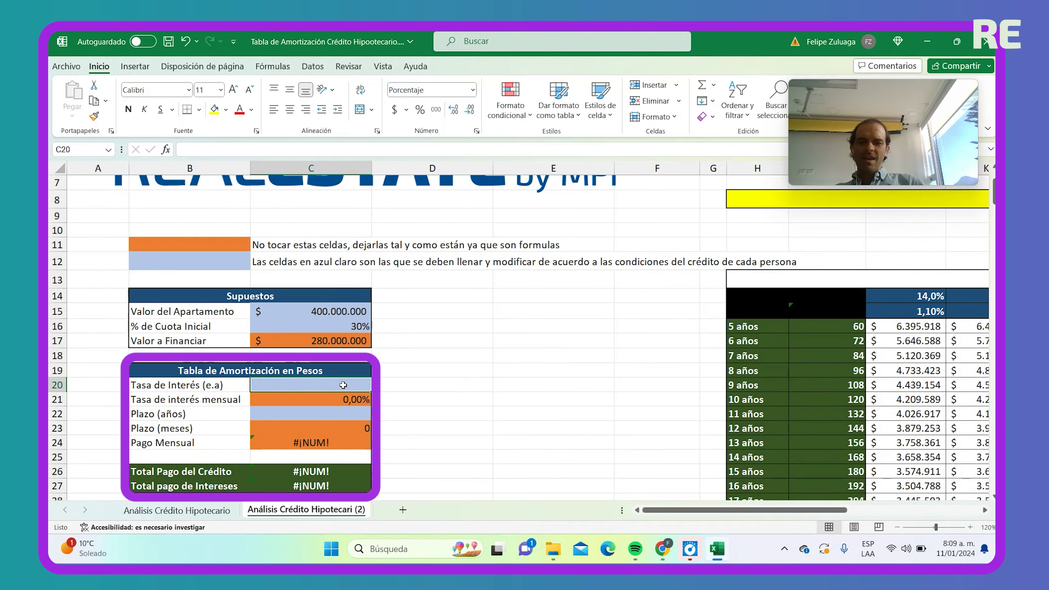
{"action": "type", "text": "17"}
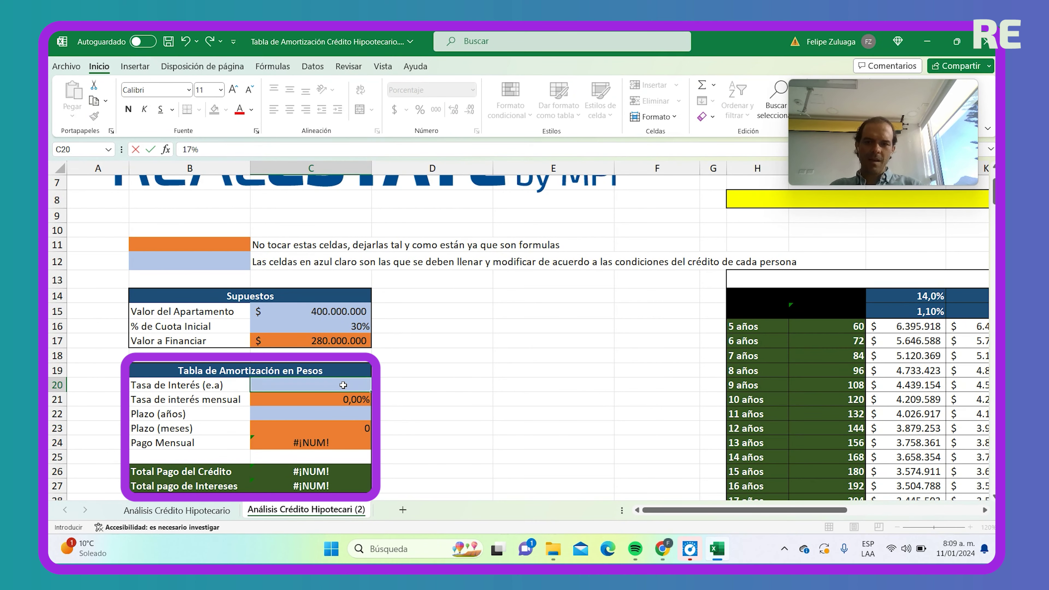
{"action": "key", "text": "Return"}
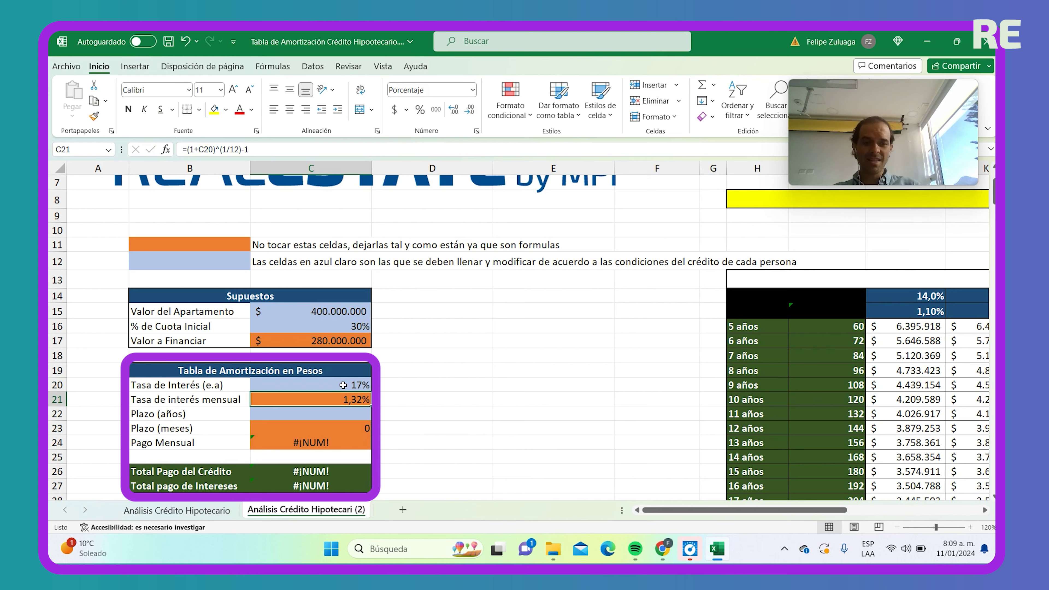
{"action": "left_click", "coordinate": [342, 385]}
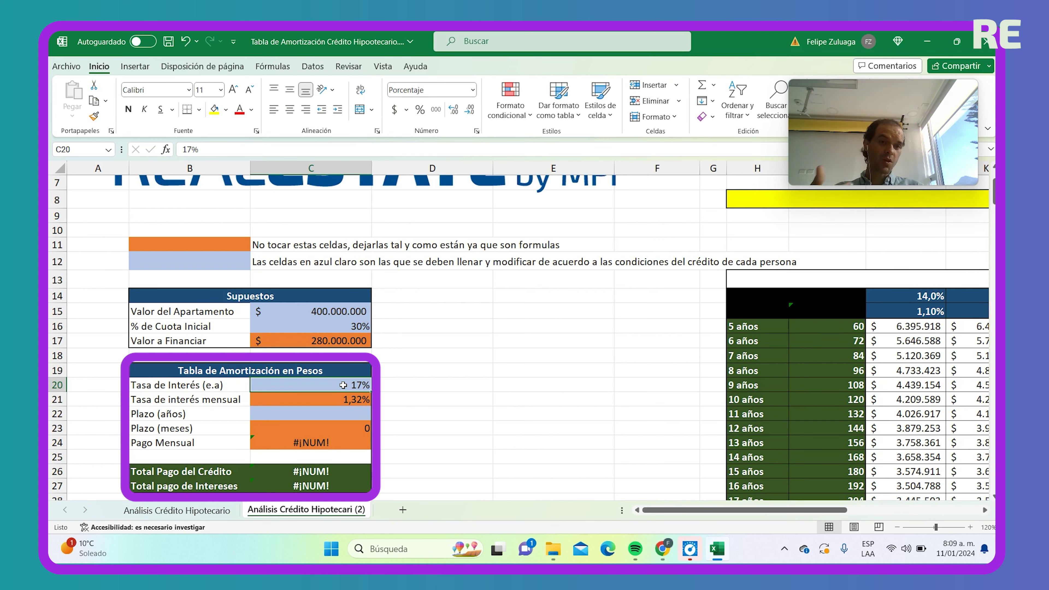
{"action": "key", "text": "Down"}
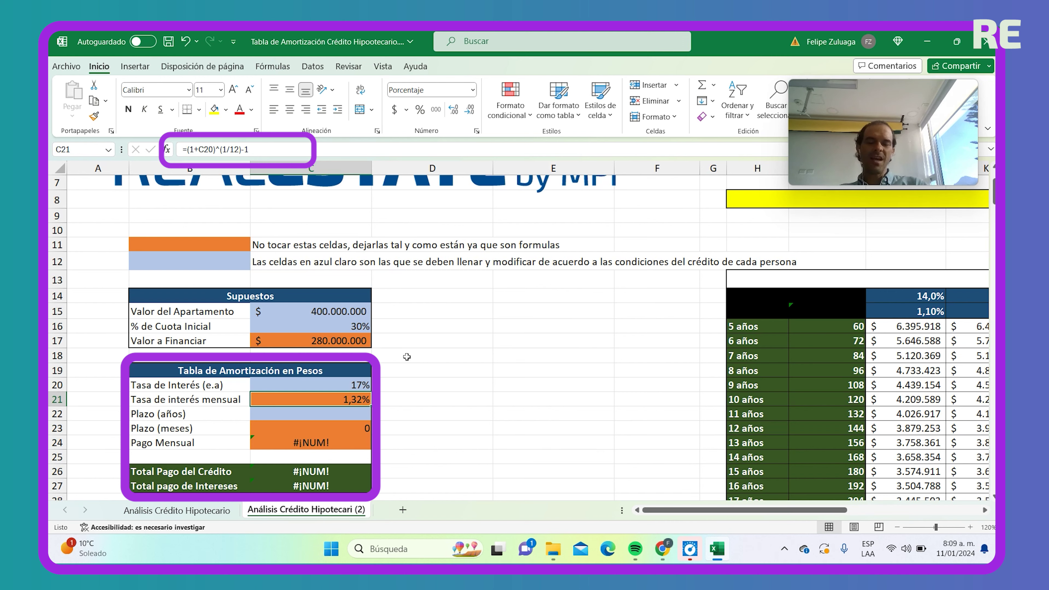
Check the term on the comparison website, set Plazo (años) to 15 in the workbook, and inspect the Pago Mensual formula
{"action": "left_click", "coordinate": [359, 414]}
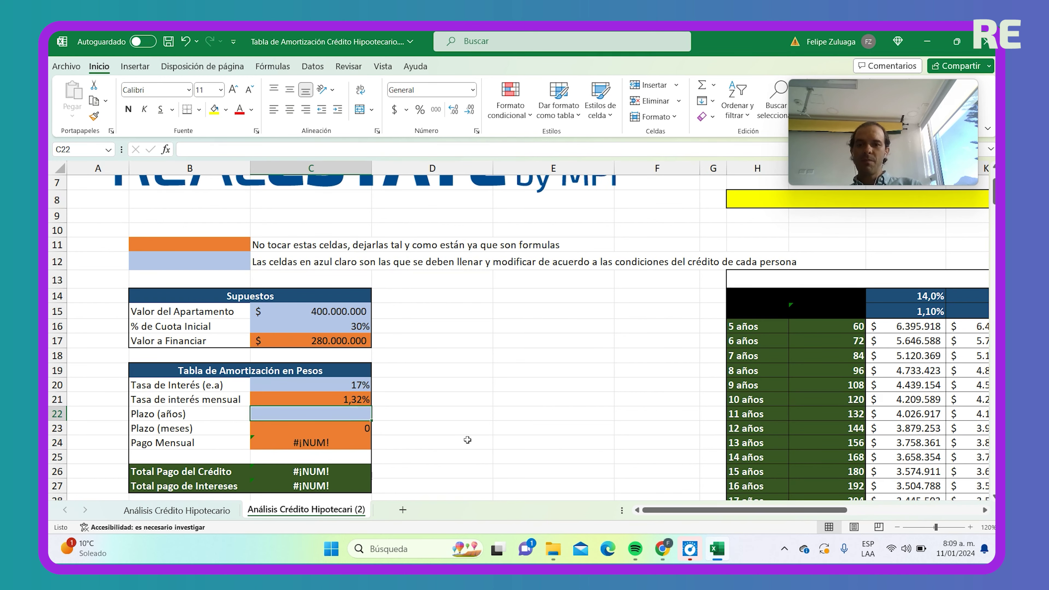
{"action": "key", "text": "alt+Tab"}
{"action": "scroll", "coordinate": [475, 192], "scroll_direction": "up", "scroll_amount": 5}
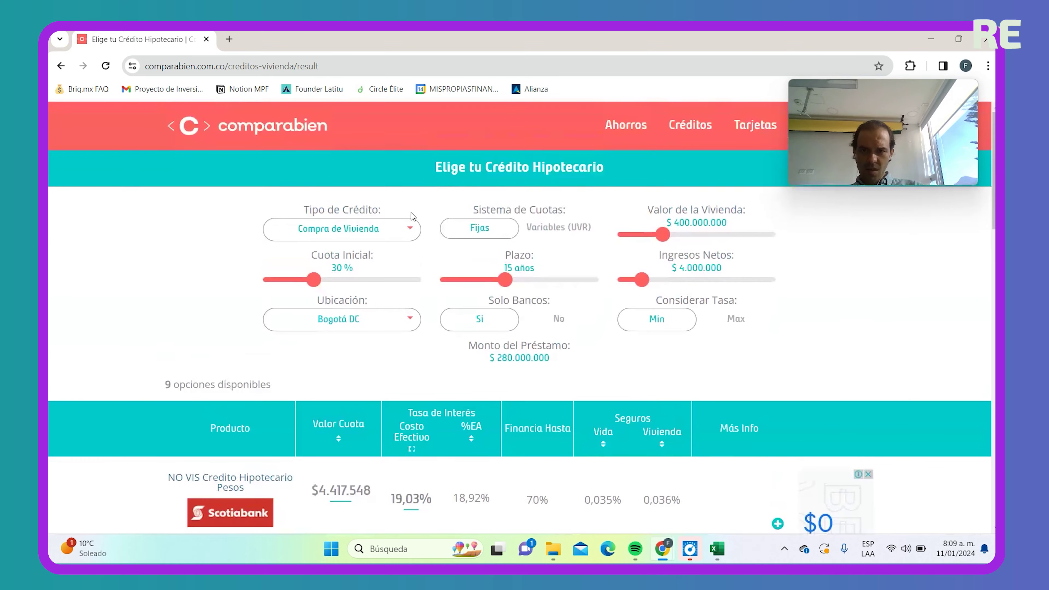
{"action": "key", "text": "alt+Tab"}
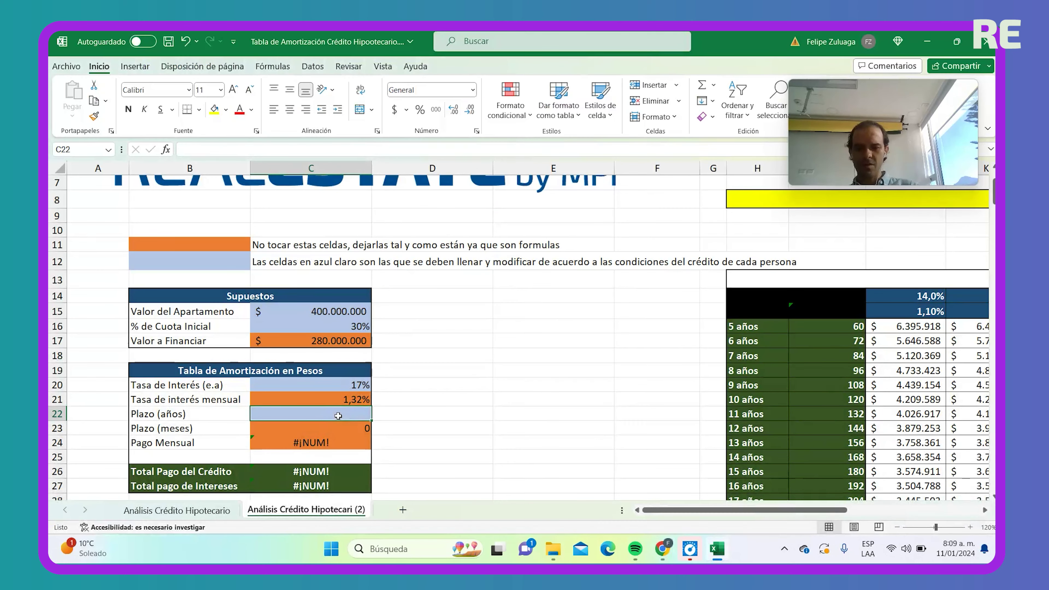
{"action": "type", "text": "15"}
{"action": "key", "text": "Return"}
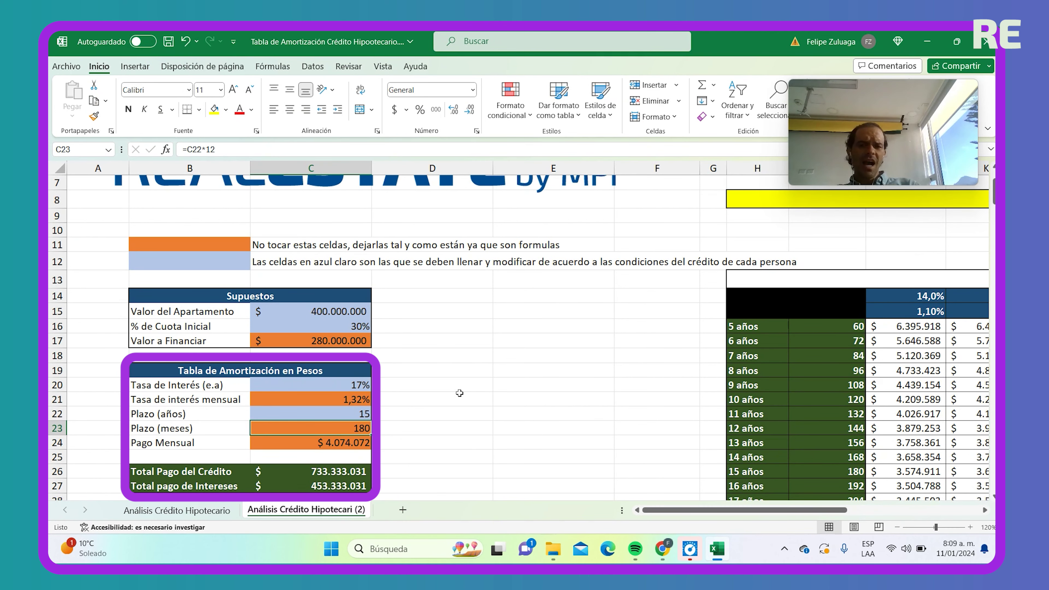
{"action": "left_click", "coordinate": [350, 447]}
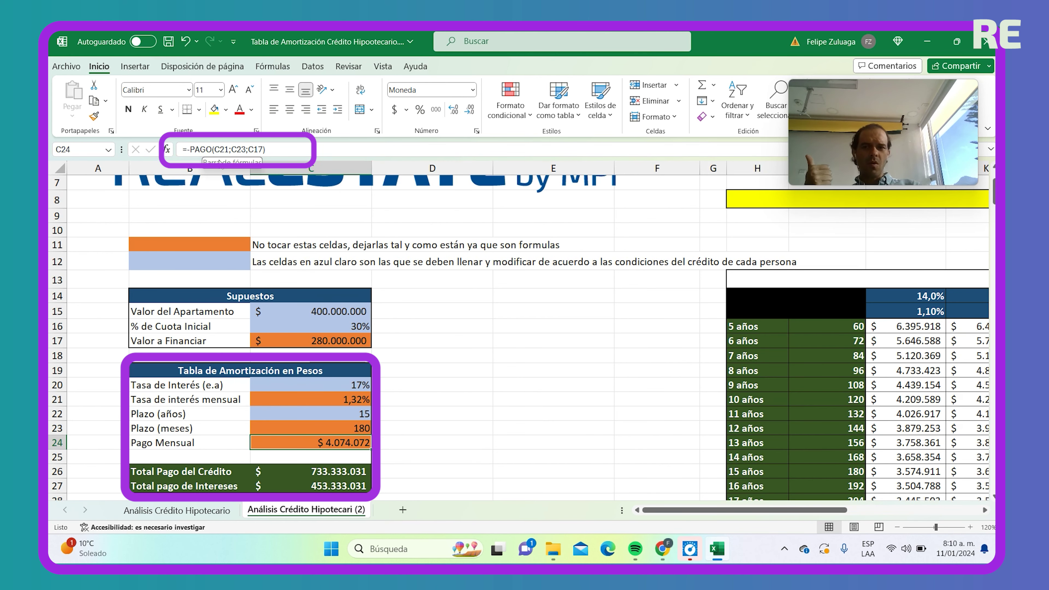
{"action": "left_click", "coordinate": [452, 422]}
{"action": "key", "text": "Down"}
{"action": "type", "text": "=pago"}
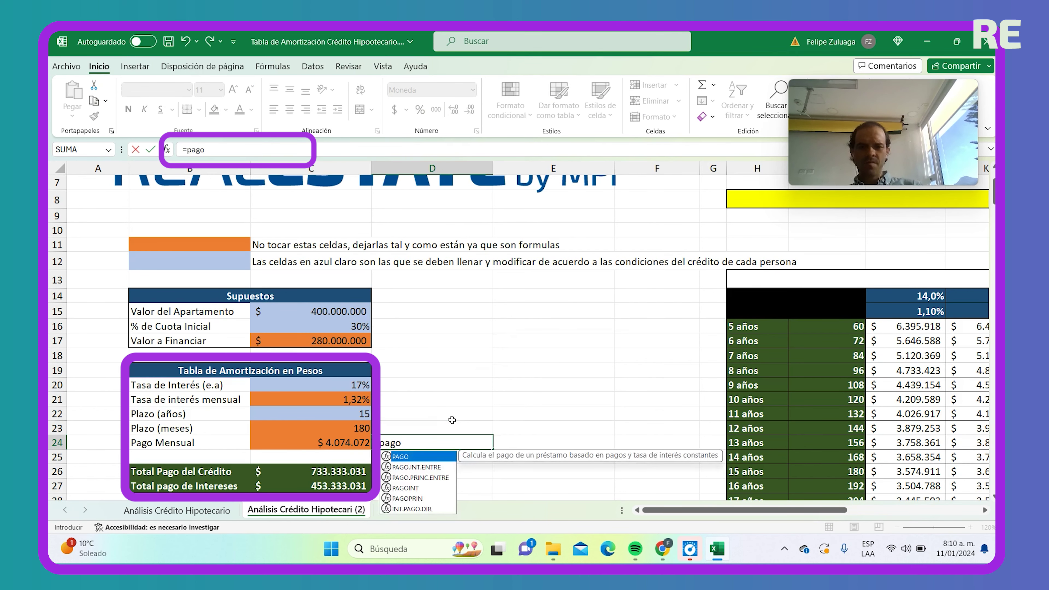
{"action": "double_click", "coordinate": [433, 457]}
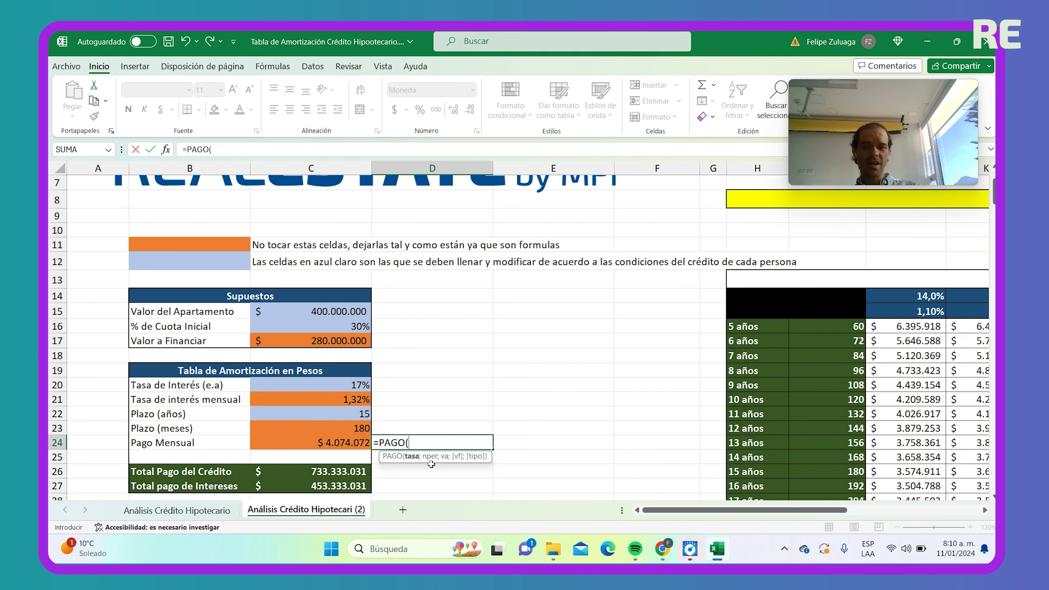
{"action": "key", "text": "BackSpace"}
{"action": "key", "text": "BackSpace"}
{"action": "key", "text": "BackSpace"}
{"action": "key", "text": "BackSpace"}
{"action": "key", "text": "BackSpace"}
{"action": "key", "text": "BackSpace"}
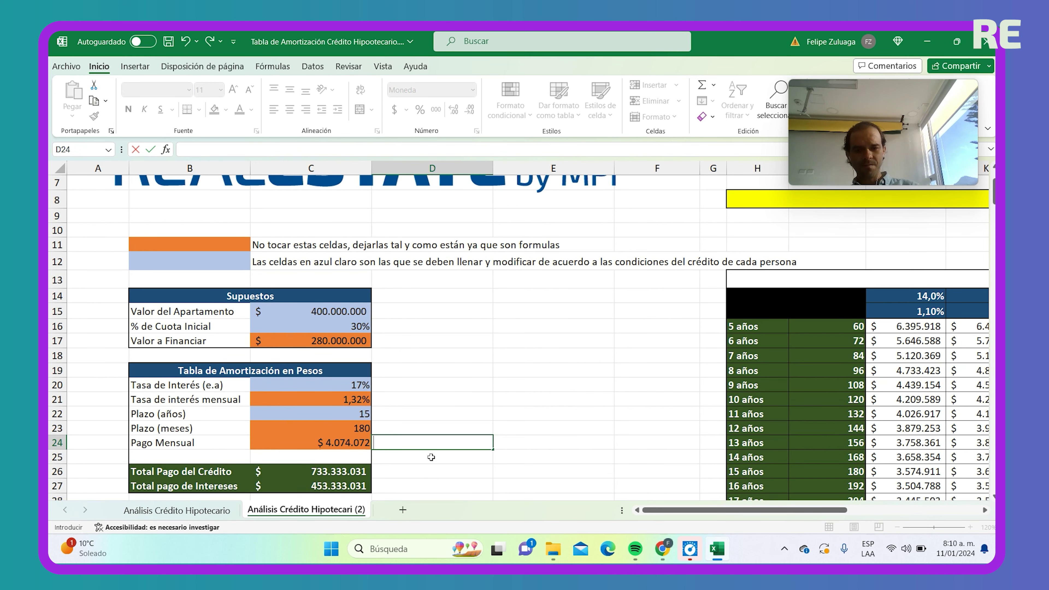
{"action": "key", "text": "Escape"}
Examine the formulas behind Pago Mensual, Total Pago del Crédito and Total pago de Intereses
{"action": "left_click", "coordinate": [340, 444]}
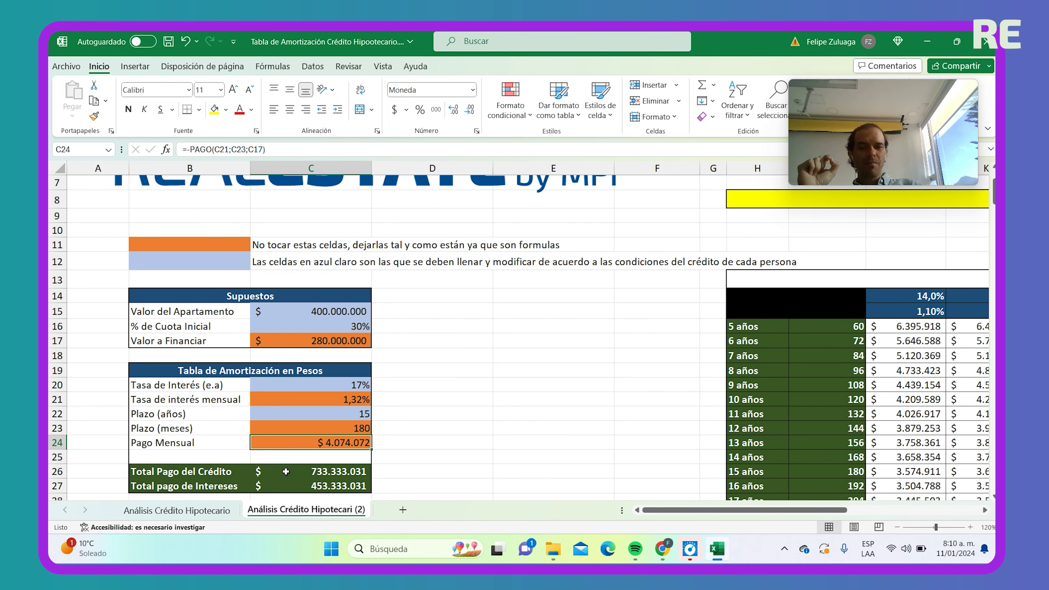
{"action": "left_click", "coordinate": [320, 475]}
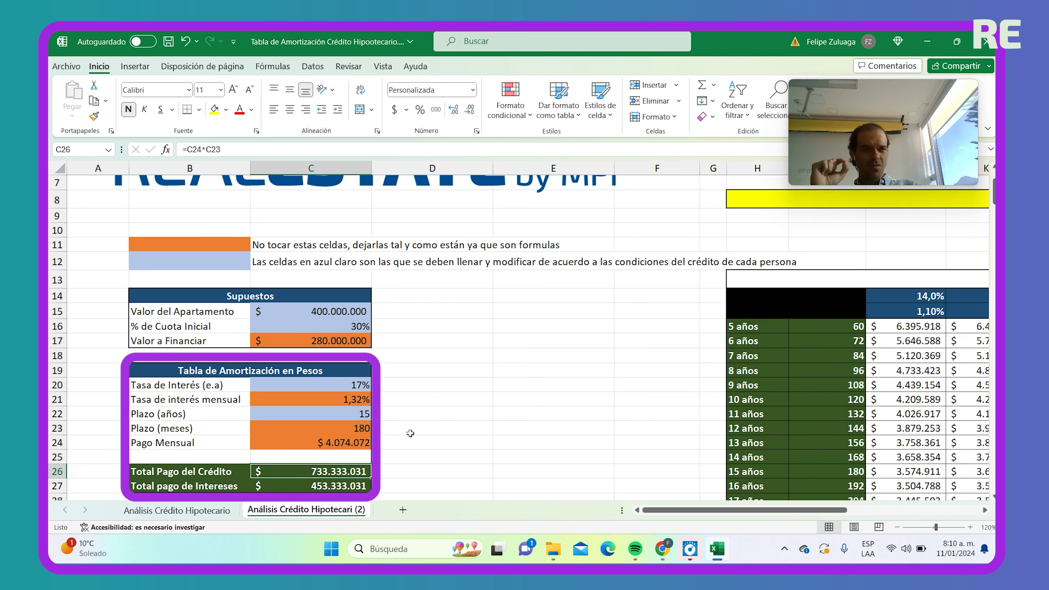
{"action": "left_click", "coordinate": [331, 486]}
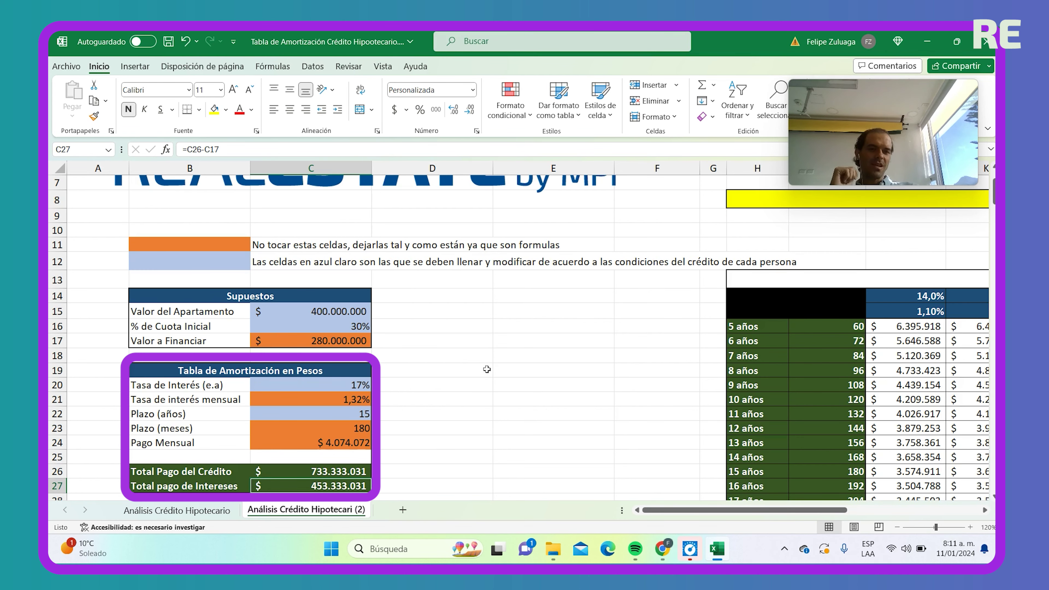
Review the Tabla de Amortización del Crédito and the full extent of its Mes column
{"action": "scroll", "coordinate": [467, 376], "scroll_direction": "down", "scroll_amount": 1}
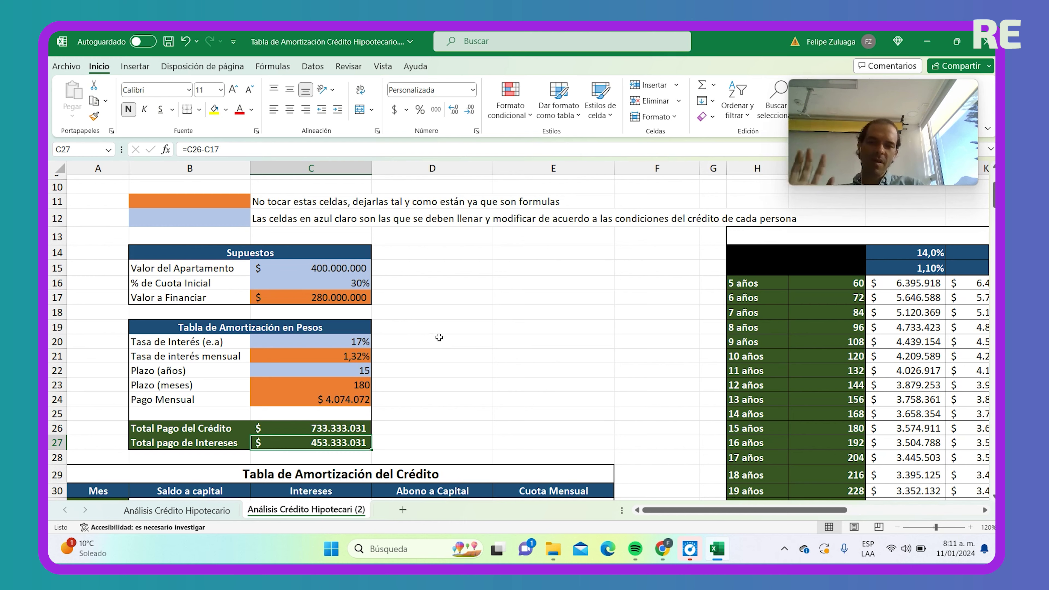
{"action": "scroll", "coordinate": [496, 312], "scroll_direction": "down", "scroll_amount": 4}
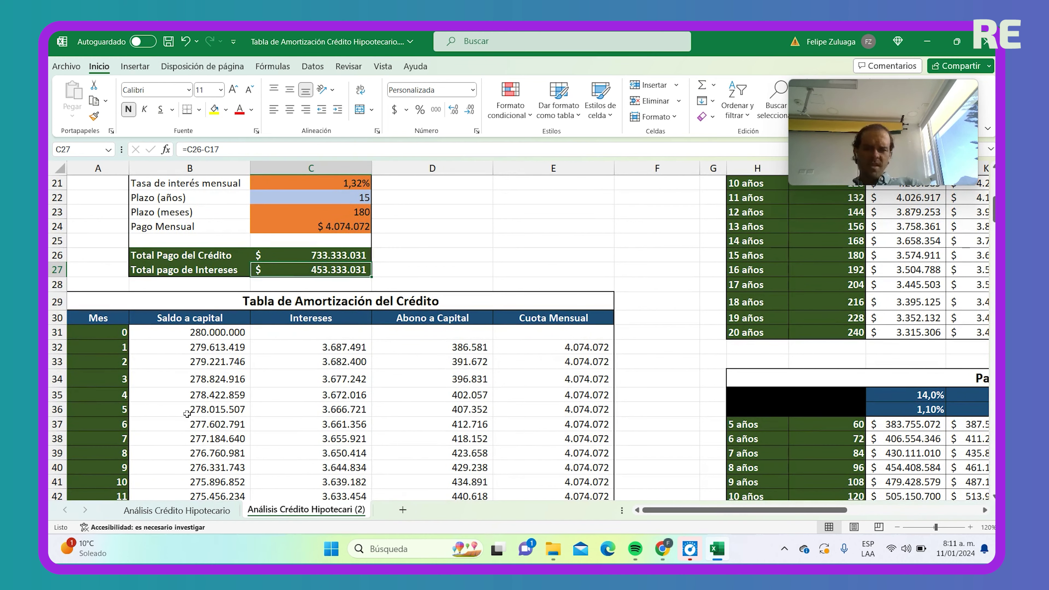
{"action": "left_click_drag", "start_coordinate": [99, 332], "coordinate": [124, 396]}
{"action": "left_click_drag", "start_coordinate": [112, 248], "coordinate": [112, 254]}
{"action": "key", "text": "ctrl+shift+Down"}
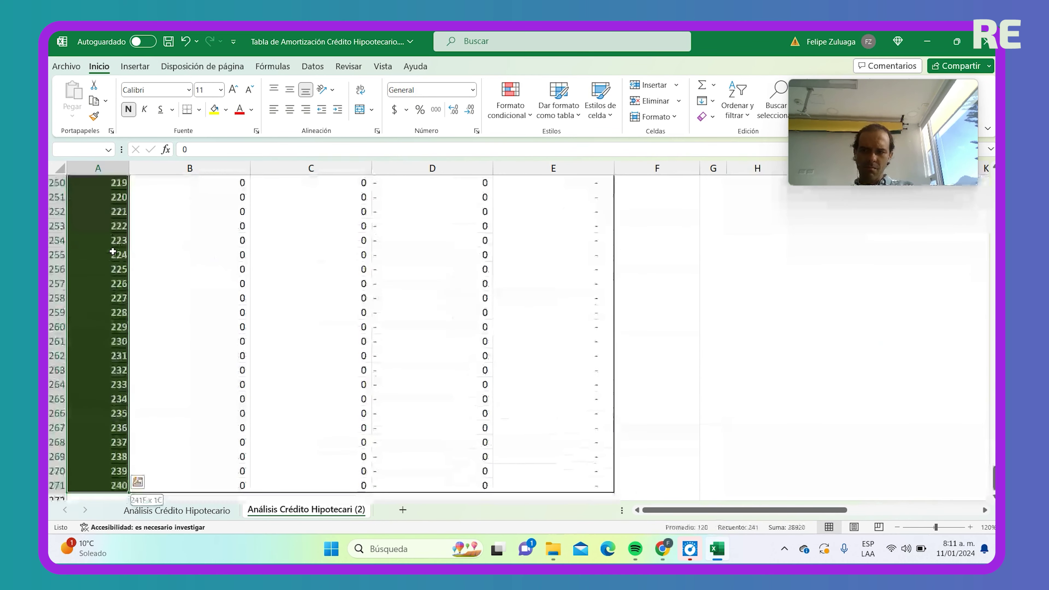
{"action": "key", "text": "ctrl+shift+Up"}
{"action": "key", "text": "Down"}
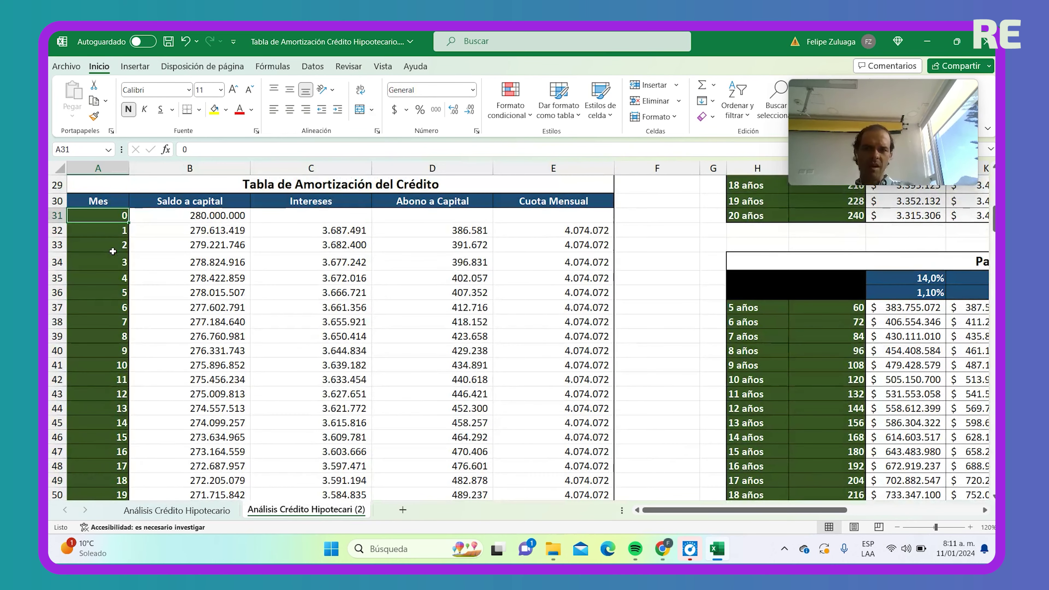
{"action": "scroll", "coordinate": [429, 330], "scroll_direction": "up", "scroll_amount": 3}
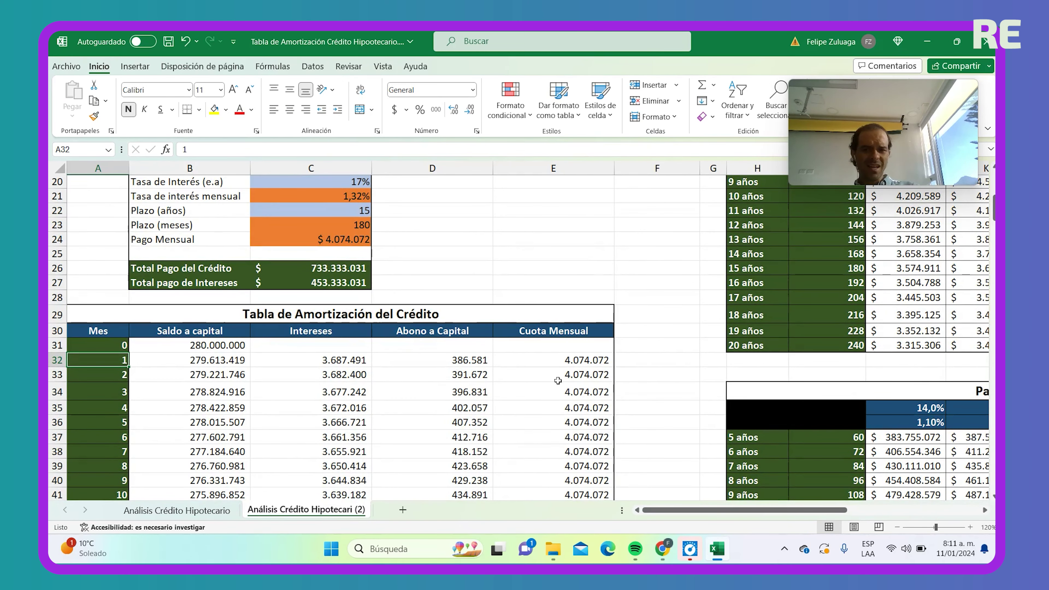
Inspect the starting balance and the month 1 Cuota Mensual and Intereses formulas, checking the interest column down to its last row
{"action": "left_click", "coordinate": [224, 348]}
{"action": "scroll", "coordinate": [224, 349], "scroll_direction": "up", "scroll_amount": 1}
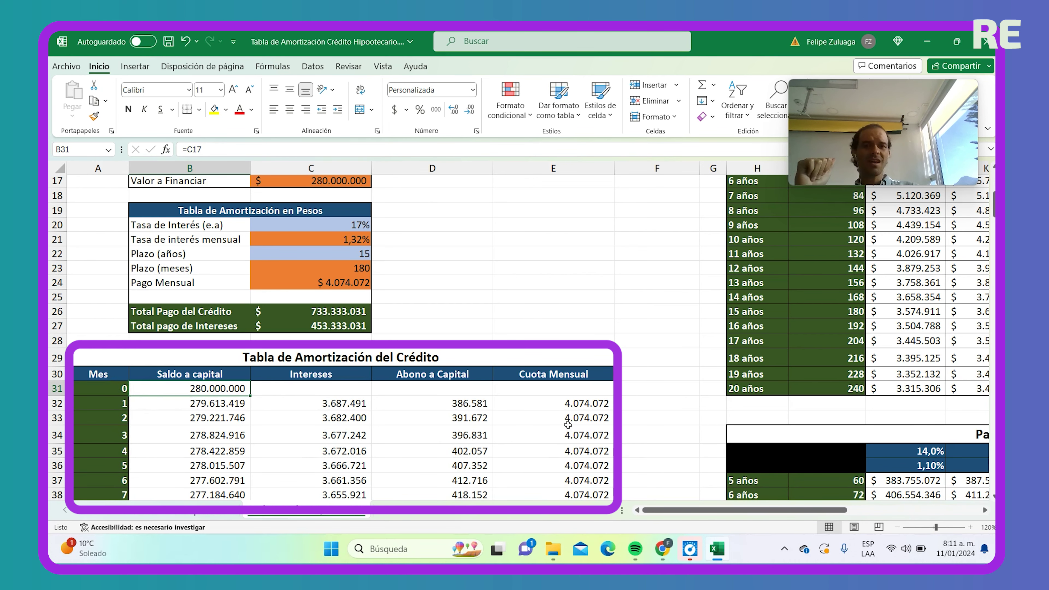
{"action": "left_click", "coordinate": [553, 408]}
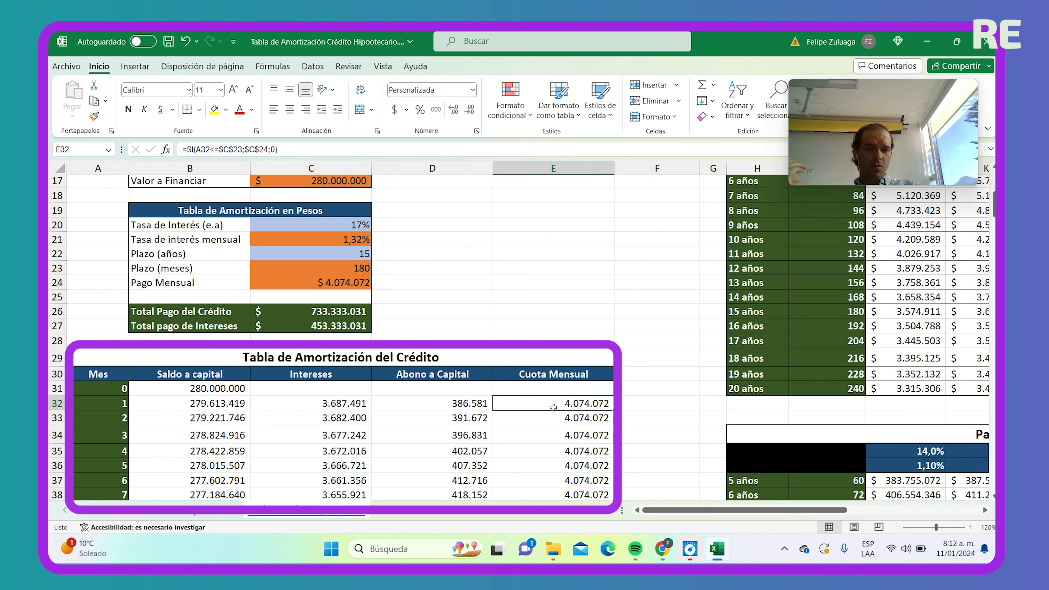
{"action": "double_click", "coordinate": [553, 407]}
{"action": "key", "text": "Return"}
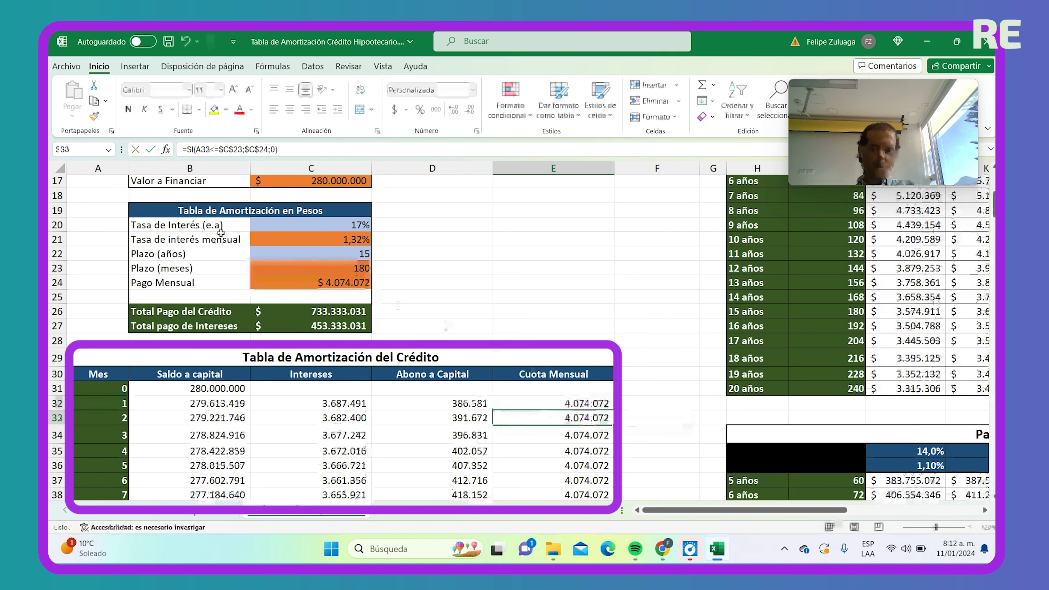
{"action": "left_click", "coordinate": [583, 405]}
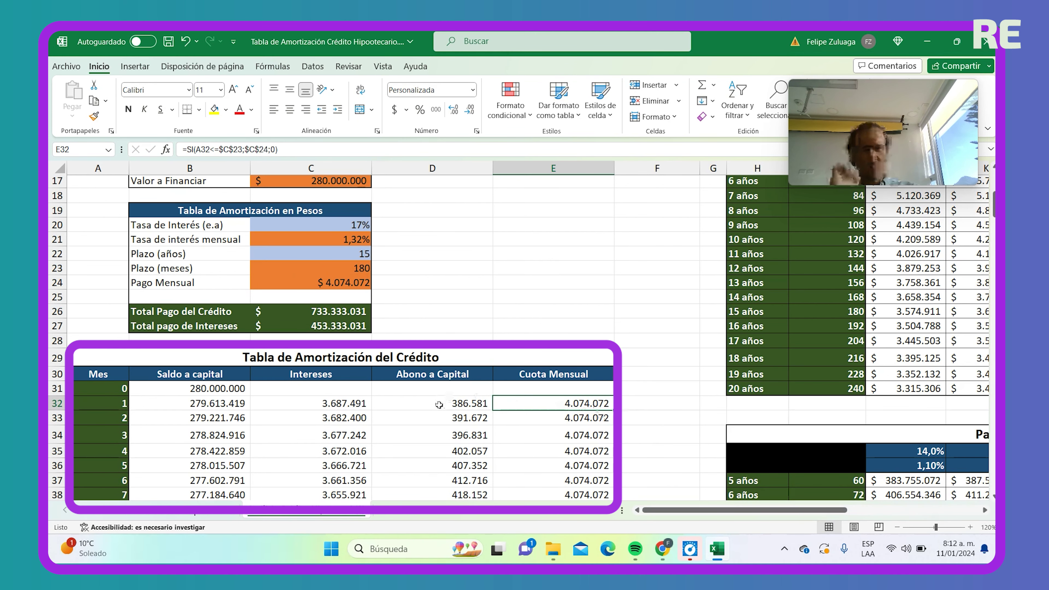
{"action": "left_click", "coordinate": [340, 403]}
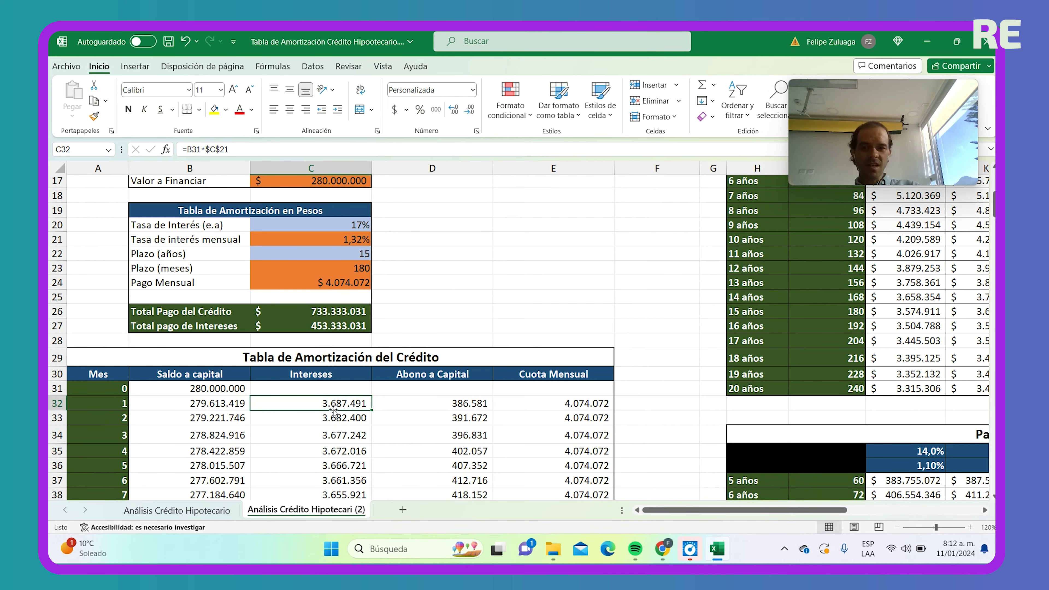
{"action": "key", "text": "ctrl+Down"}
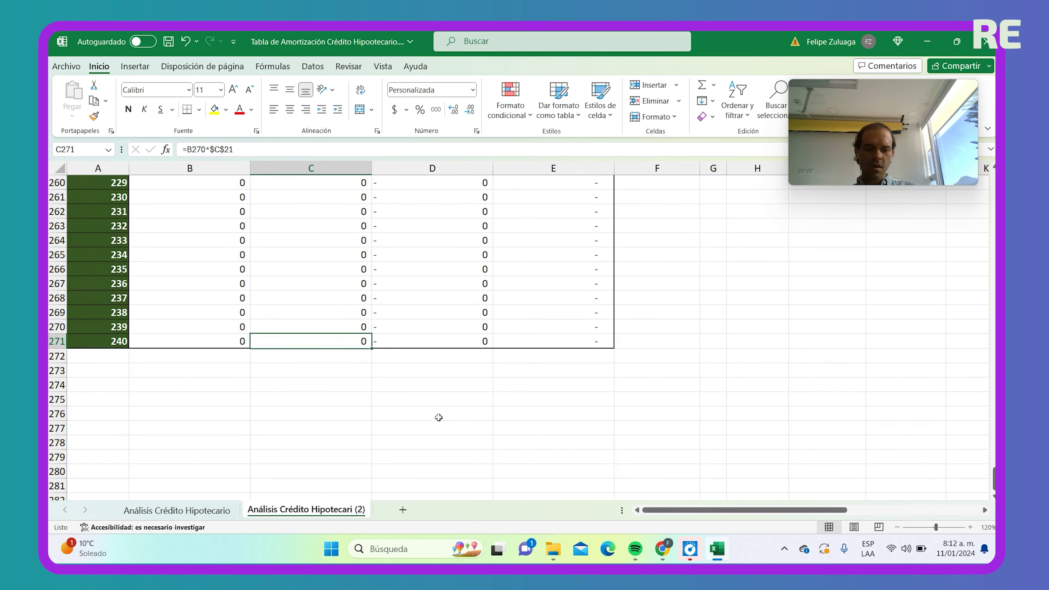
{"action": "key", "text": "ctrl+Up"}
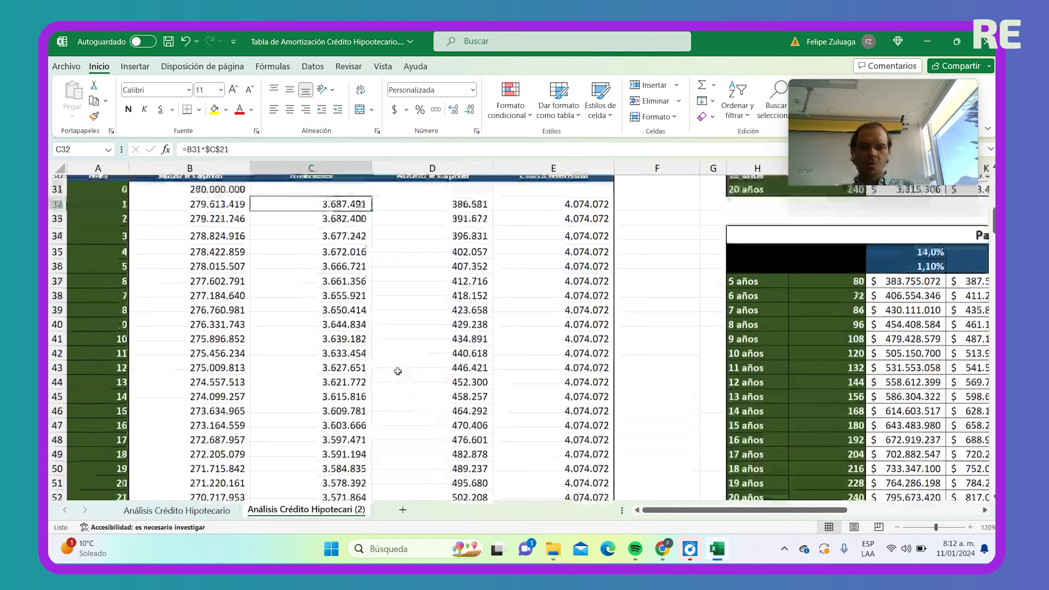
Inspect the month 1 Intereses formula and the cells it references in the amortization table
{"action": "double_click", "coordinate": [341, 268]}
{"action": "scroll", "coordinate": [341, 267], "scroll_direction": "up", "scroll_amount": 3}
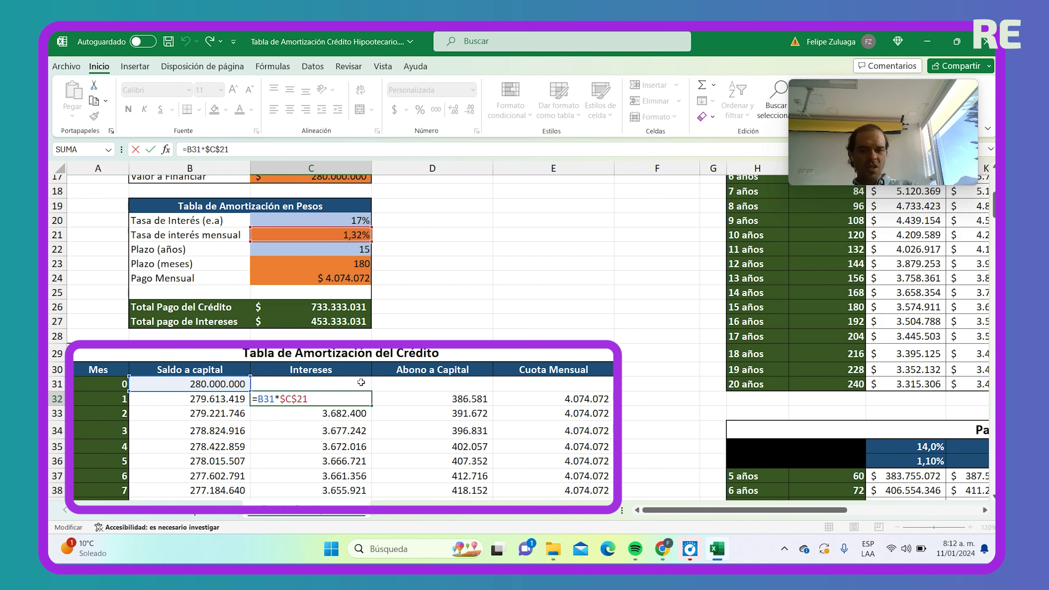
{"action": "key", "text": "Return"}
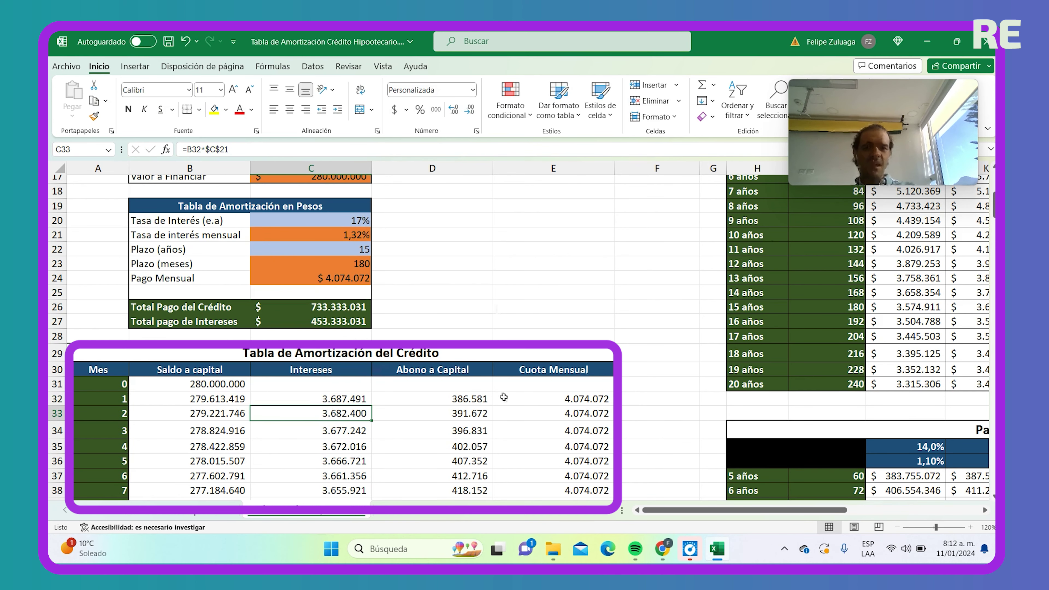
Examine the month 1 Abono a Capital formula together with the Cuota Mensual and Intereses cells it draws on
{"action": "double_click", "coordinate": [450, 398]}
{"action": "key", "text": "Return"}
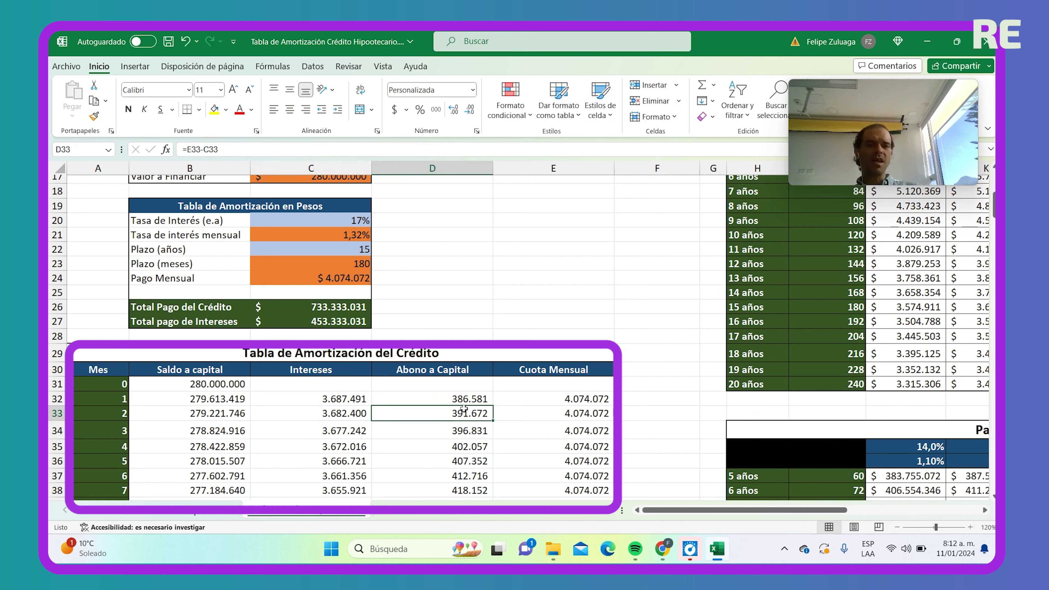
{"action": "left_click", "coordinate": [567, 400]}
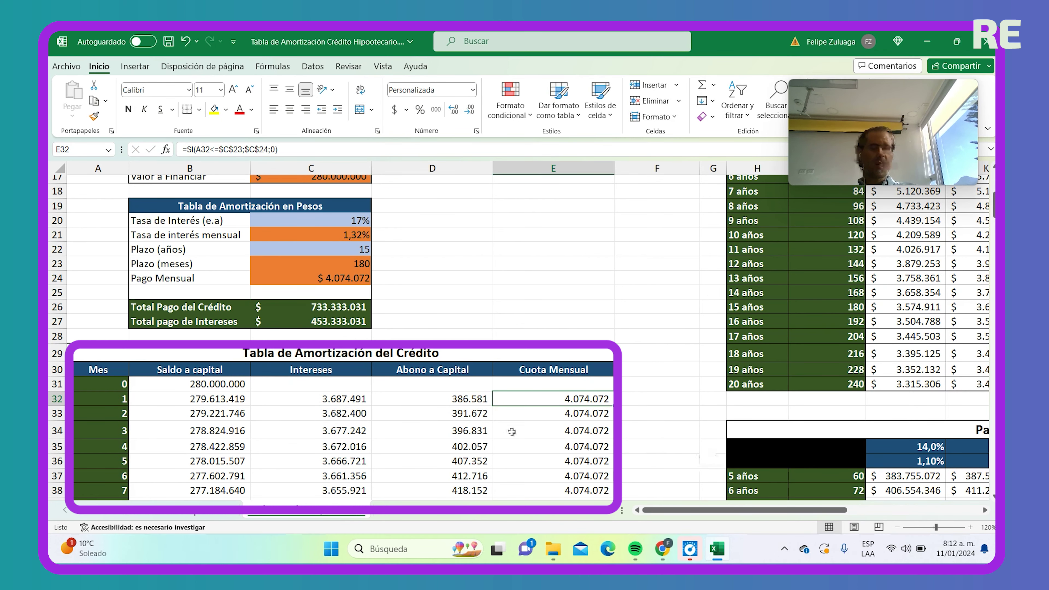
{"action": "left_click", "coordinate": [331, 402]}
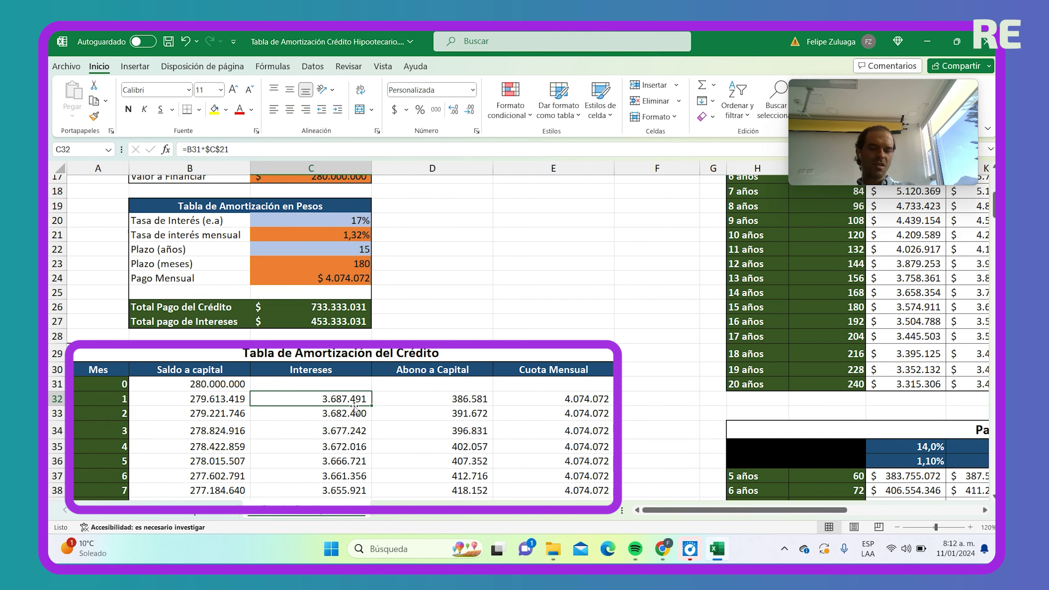
{"action": "double_click", "coordinate": [437, 402]}
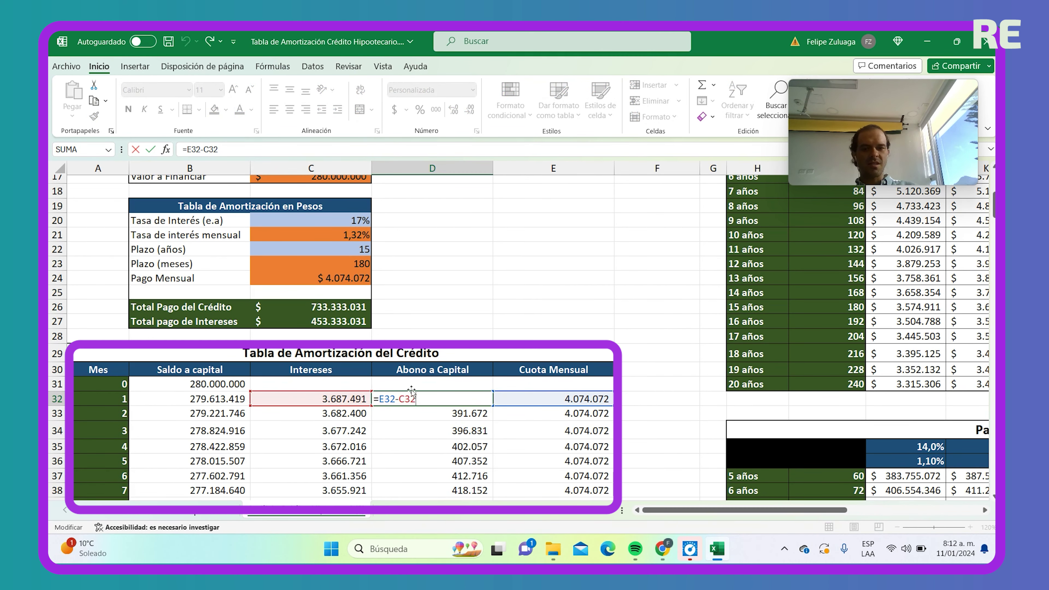
{"action": "key", "text": "Return"}
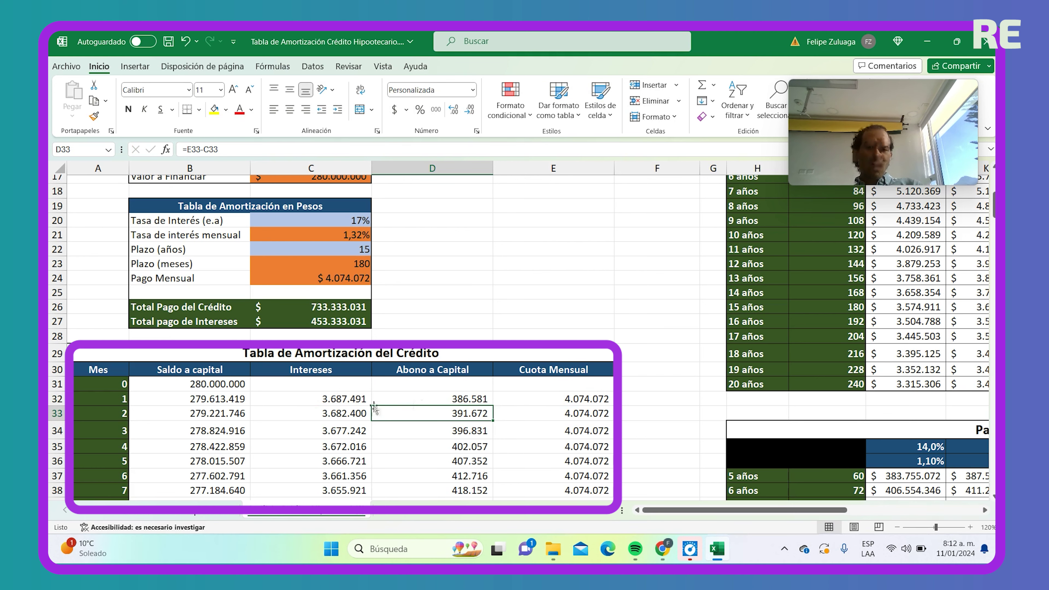
Inspect the month 0 Saldo a capital entry and the month 1 Saldo a capital formula with its referenced cells
{"action": "left_click", "coordinate": [219, 399]}
{"action": "double_click", "coordinate": [215, 384]}
{"action": "key", "text": "Return"}
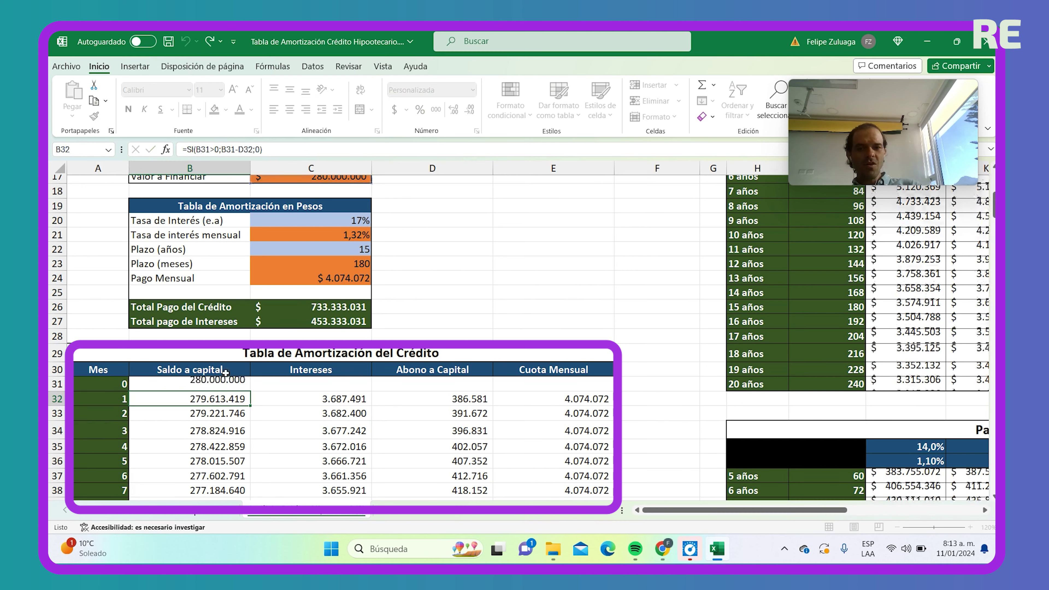
{"action": "double_click", "coordinate": [173, 403]}
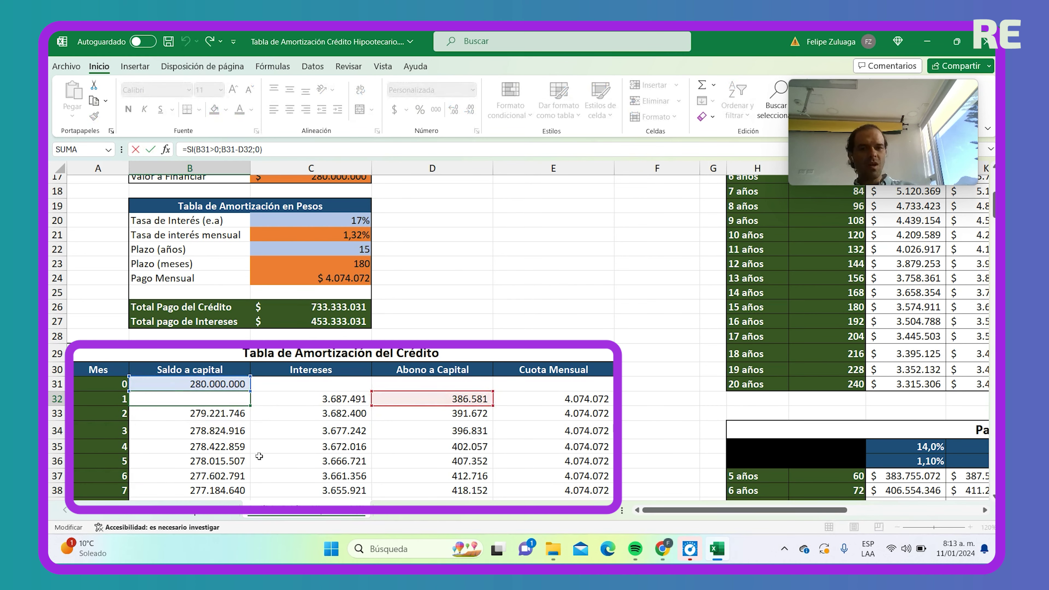
{"action": "key", "text": "Return"}
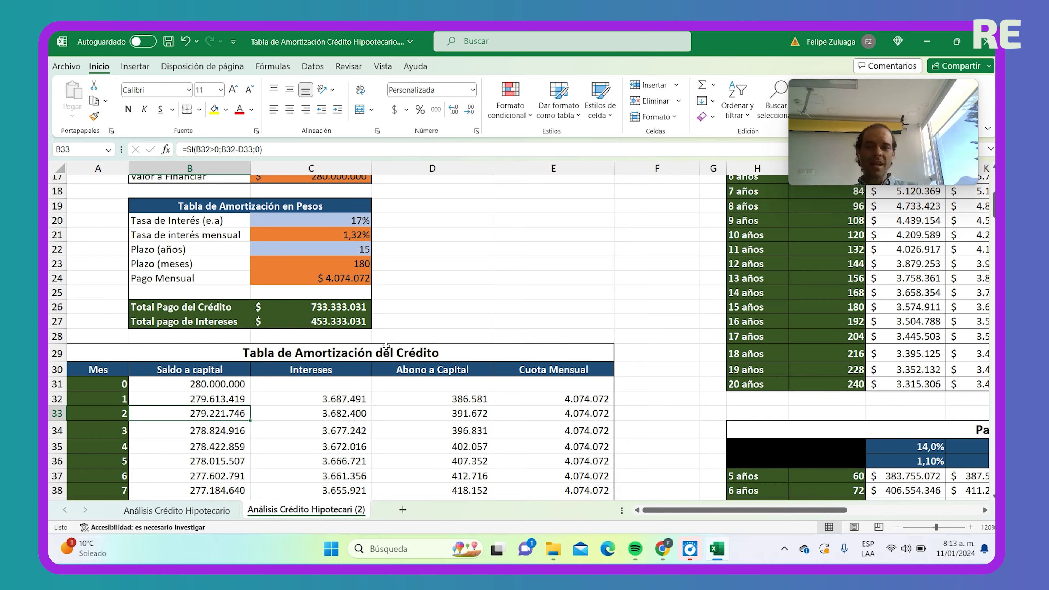
Follow the amortization table down to month 180, check the final Saldo a capital cell, and return to the start of the sheet
{"action": "scroll", "coordinate": [305, 427], "scroll_direction": "down", "scroll_amount": 16}
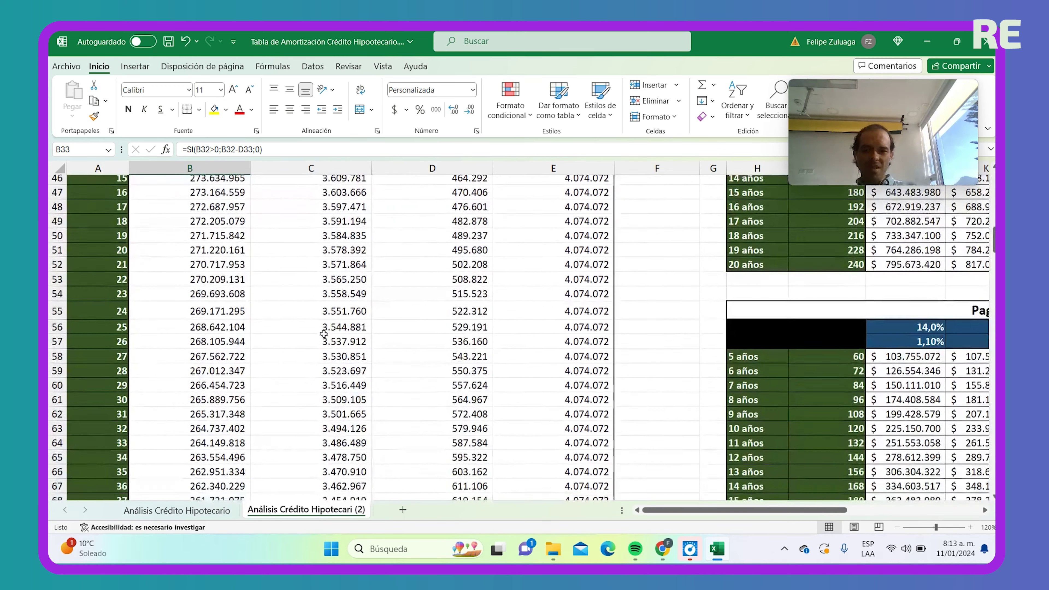
{"action": "scroll", "coordinate": [317, 294], "scroll_direction": "down", "scroll_amount": 20}
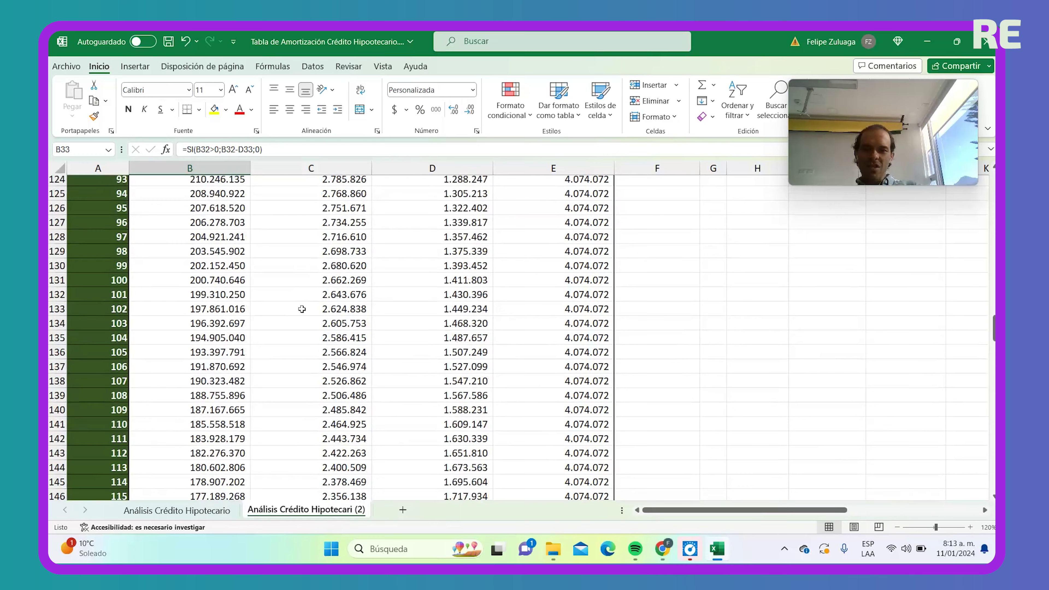
{"action": "scroll", "coordinate": [300, 308], "scroll_direction": "down", "scroll_amount": 20}
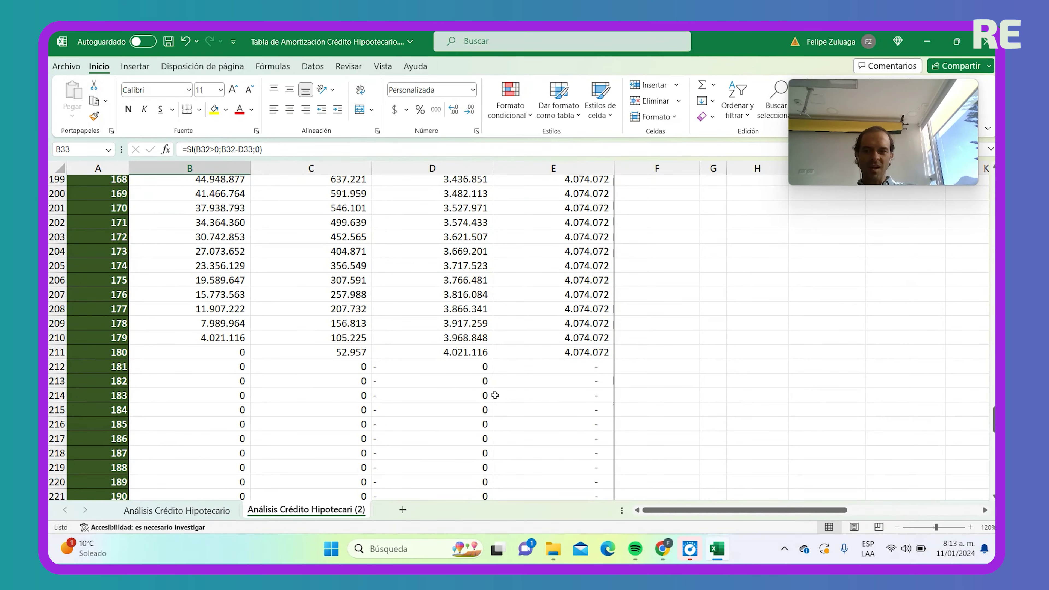
{"action": "left_click", "coordinate": [163, 351]}
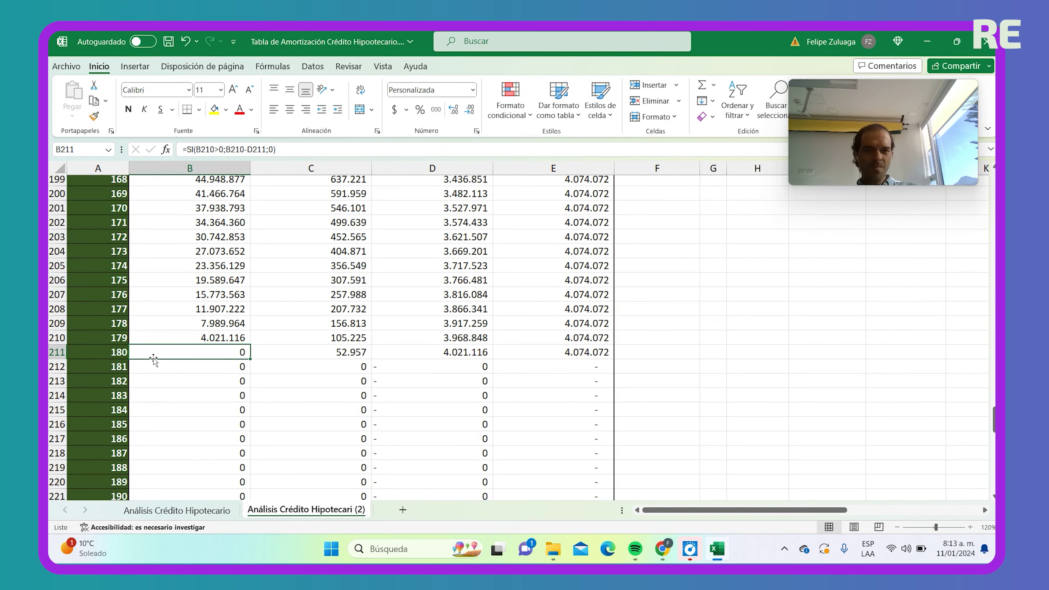
{"action": "scroll", "coordinate": [463, 372], "scroll_direction": "up", "scroll_amount": 20}
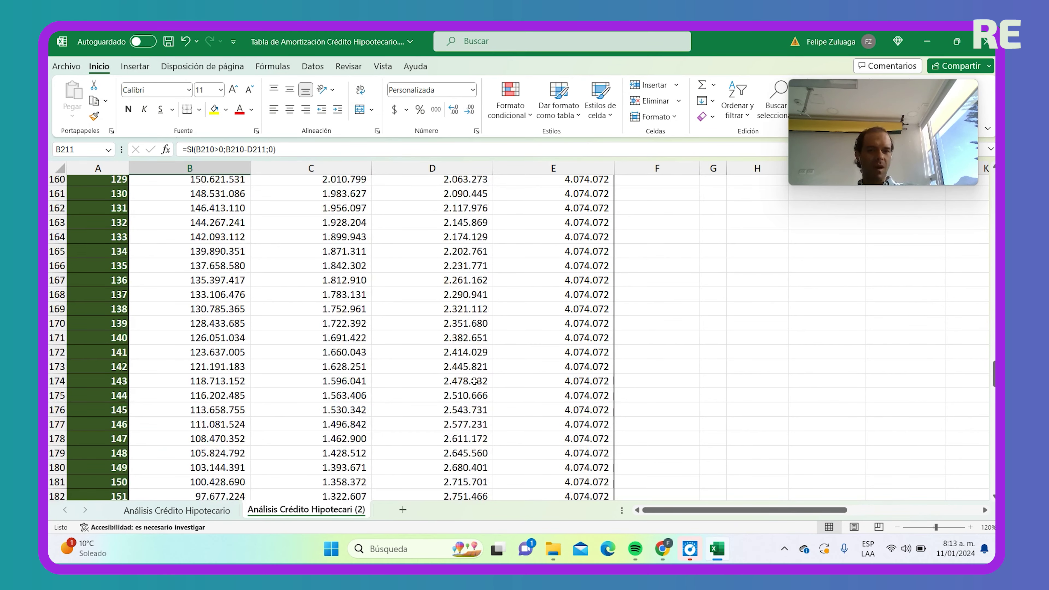
{"action": "scroll", "coordinate": [463, 371], "scroll_direction": "up", "scroll_amount": 20}
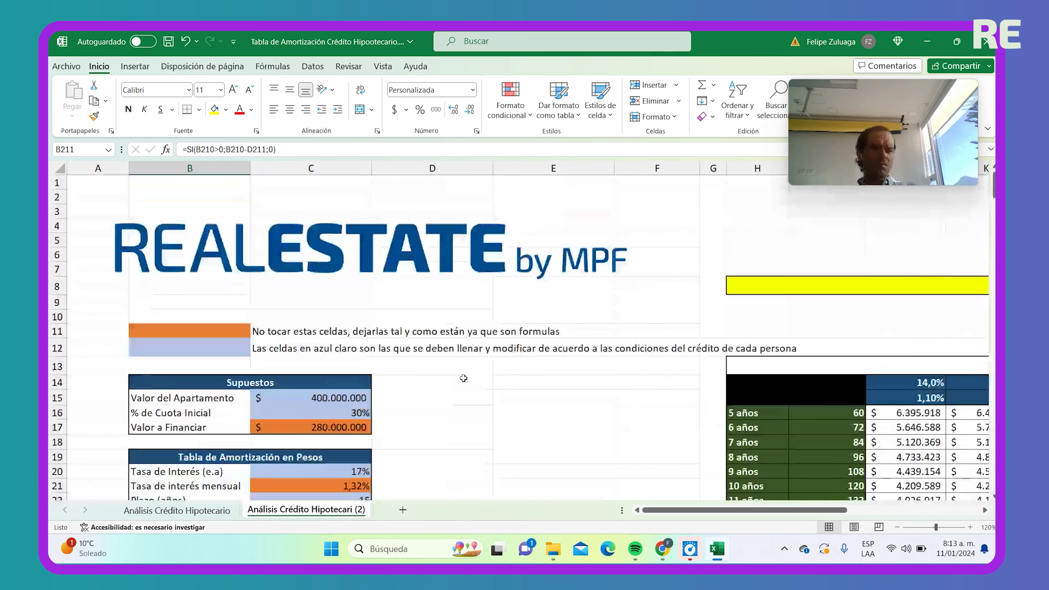
Move the floating video window away from the sensitivity tables and bring the ANÁLISIS DE SENSIBILIDAD section into view
{"action": "left_click", "coordinate": [834, 97]}
{"action": "left_click_drag", "start_coordinate": [833, 96], "coordinate": [92, 79]}
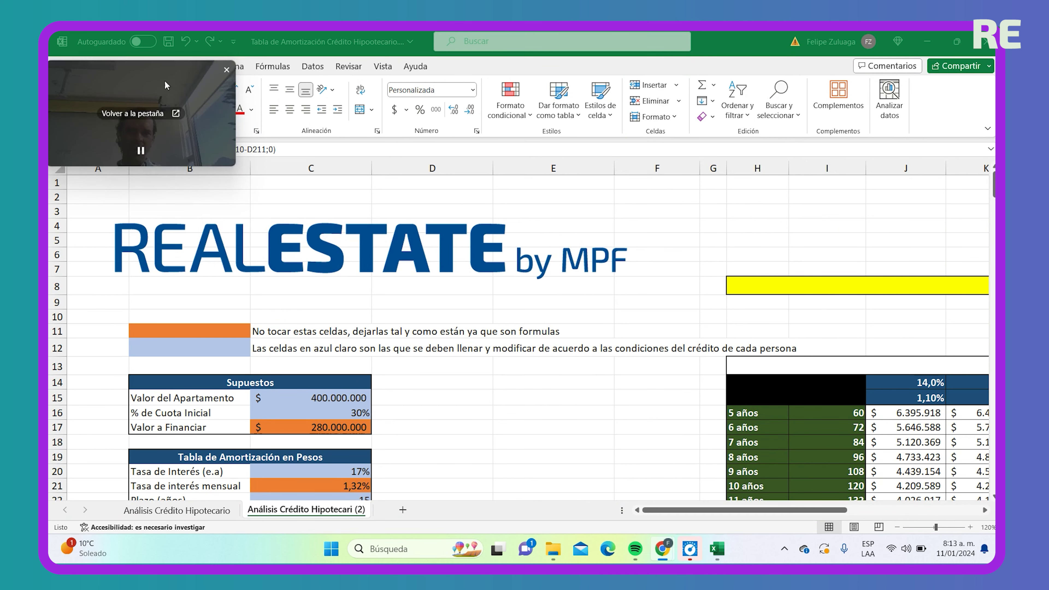
{"action": "left_click_drag", "start_coordinate": [165, 86], "coordinate": [201, 71]}
{"action": "left_click", "coordinate": [699, 511]}
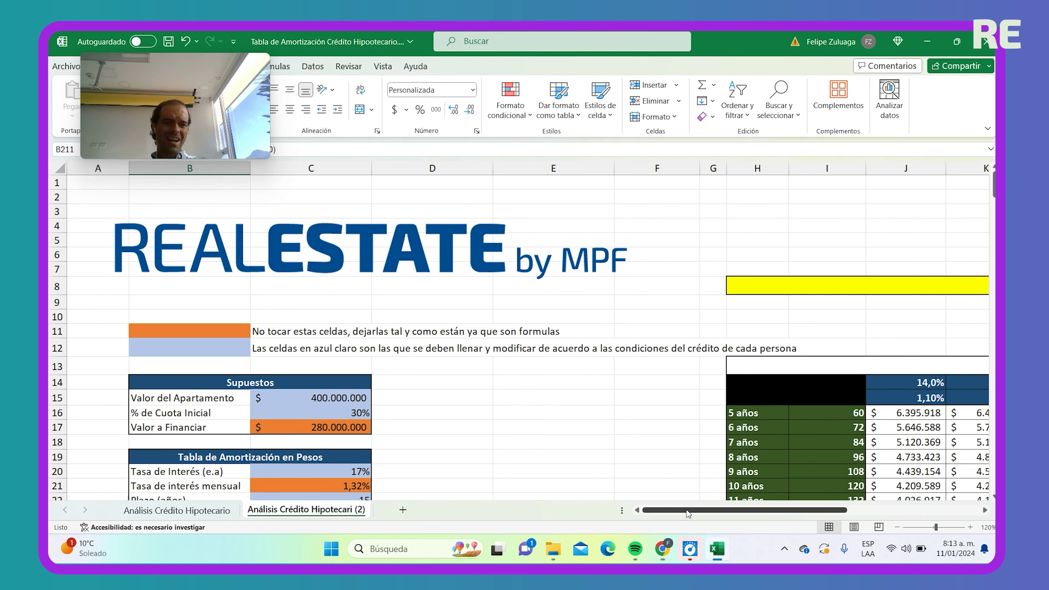
{"action": "left_click_drag", "start_coordinate": [699, 512], "coordinate": [836, 509]}
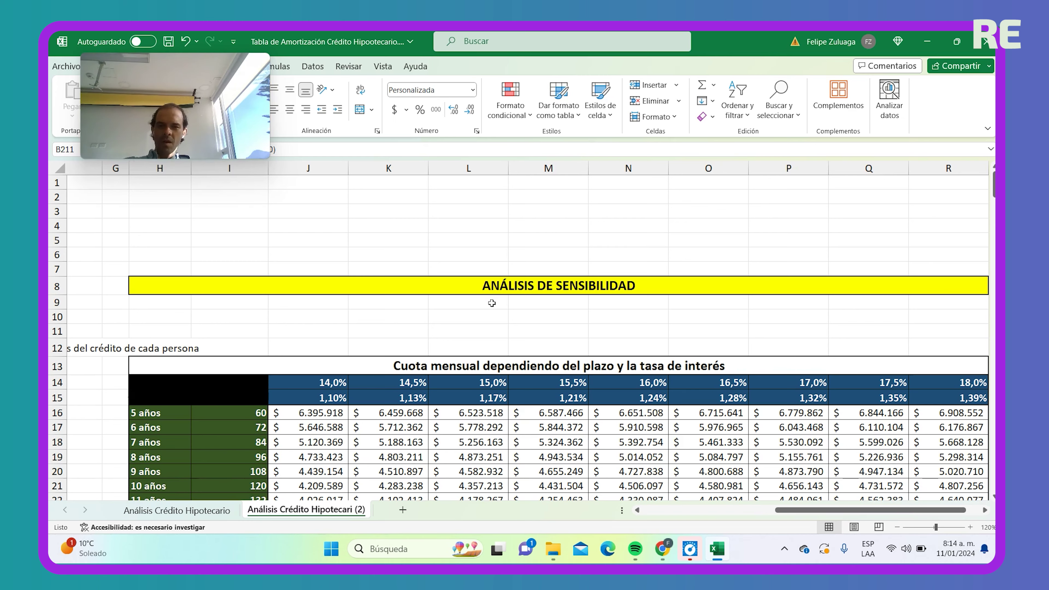
Locate the Tabla de datos command among the what-if analysis tools without running it
{"action": "scroll", "coordinate": [314, 386], "scroll_direction": "down", "scroll_amount": 2}
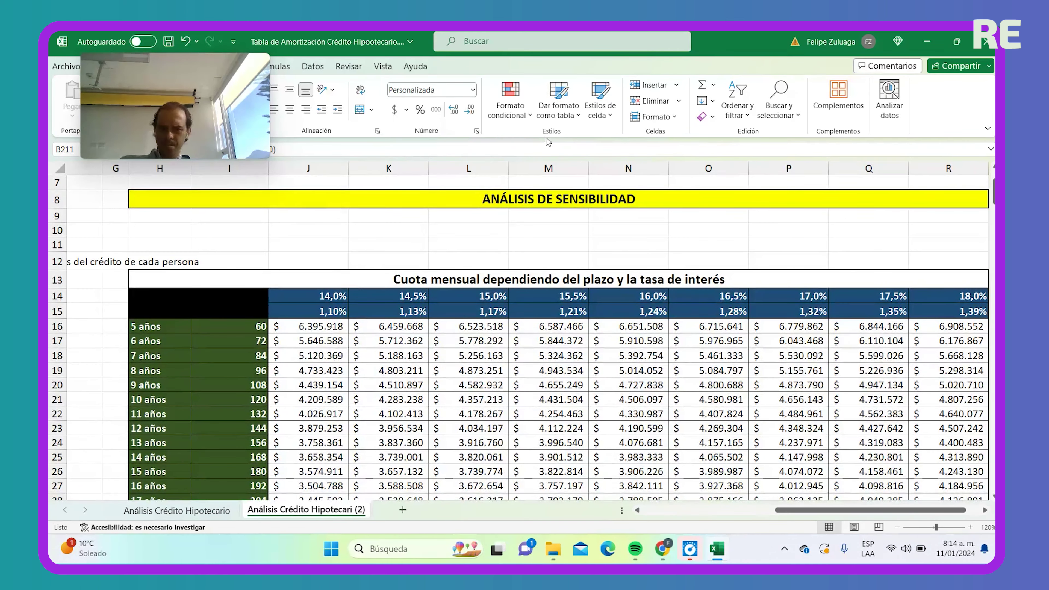
{"action": "left_click", "coordinate": [313, 67]}
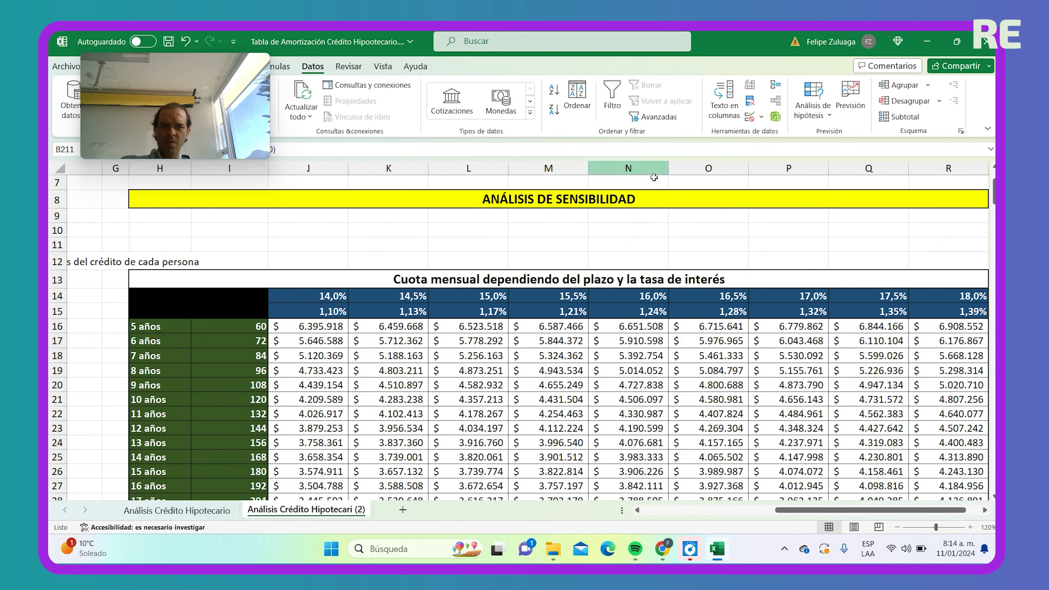
{"action": "left_click", "coordinate": [819, 112]}
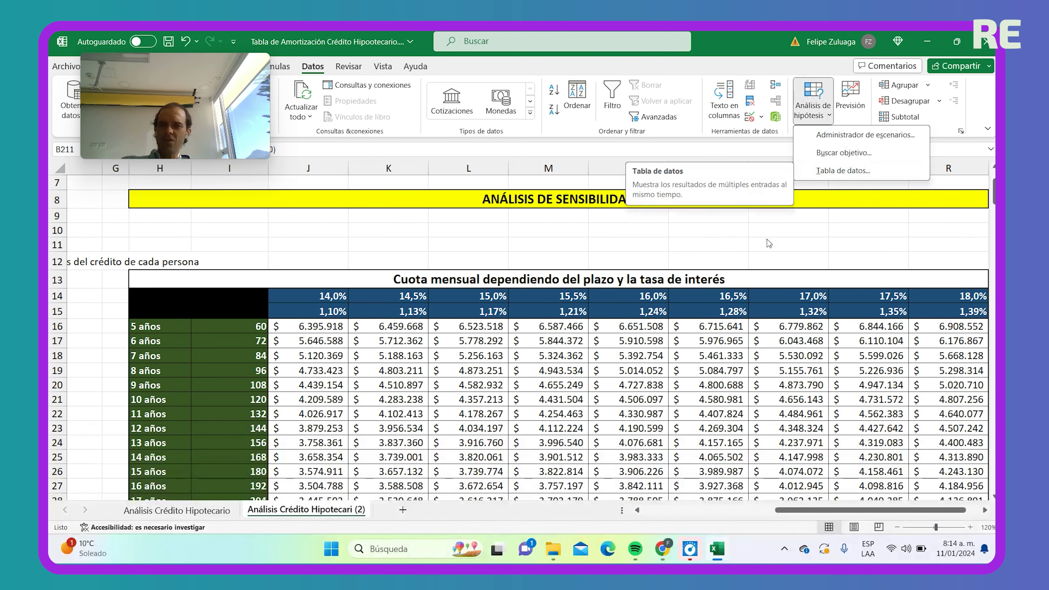
{"action": "left_click", "coordinate": [565, 252]}
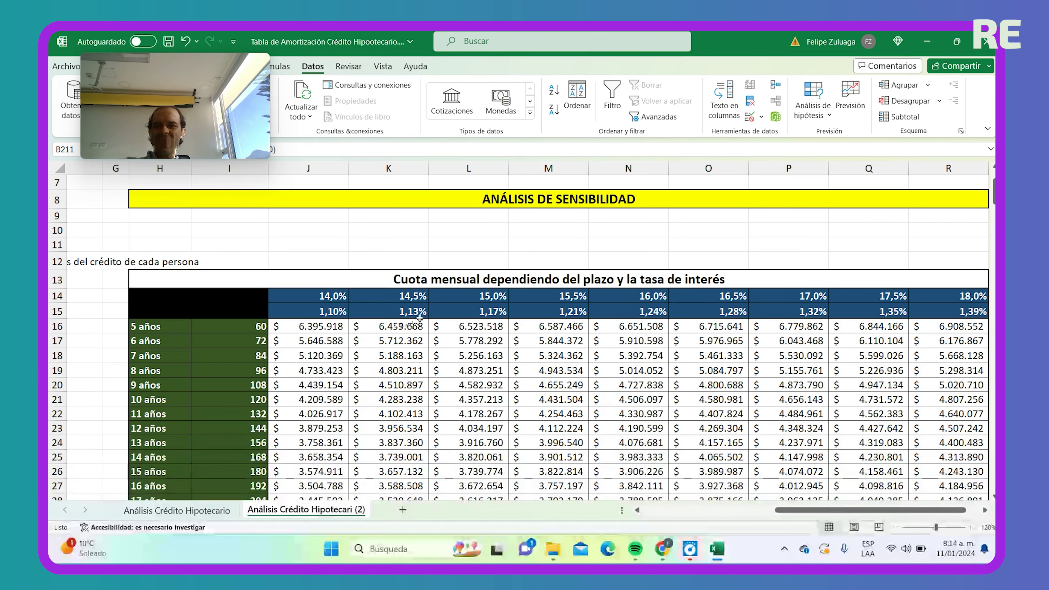
Review the title, interest rate headings and loan term rows of the Cuota mensual dependiendo del plazo y la tasa de interés table
{"action": "scroll", "coordinate": [438, 301], "scroll_direction": "down", "scroll_amount": 1}
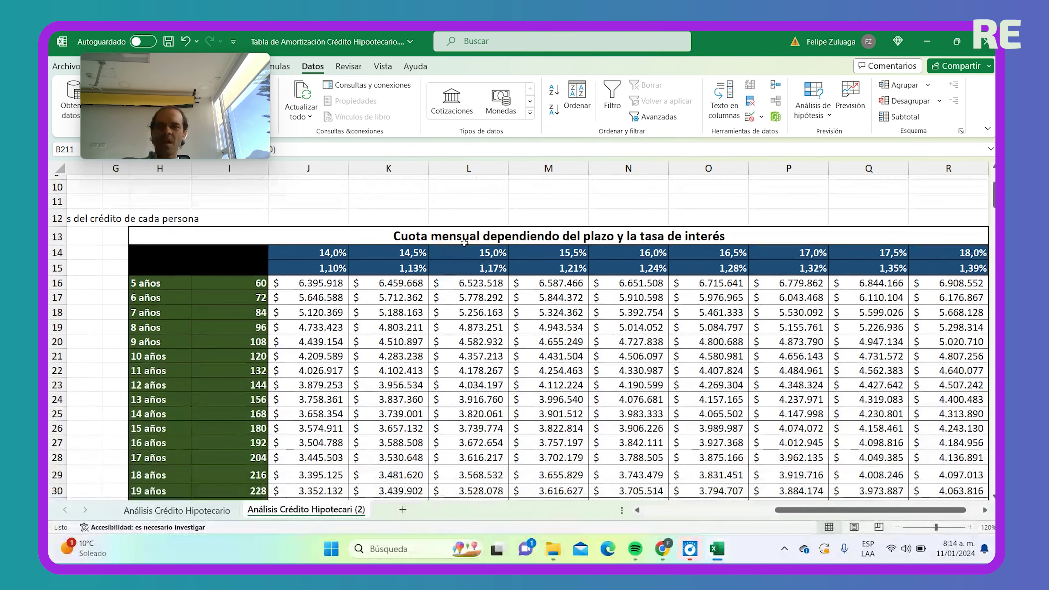
{"action": "left_click", "coordinate": [463, 234]}
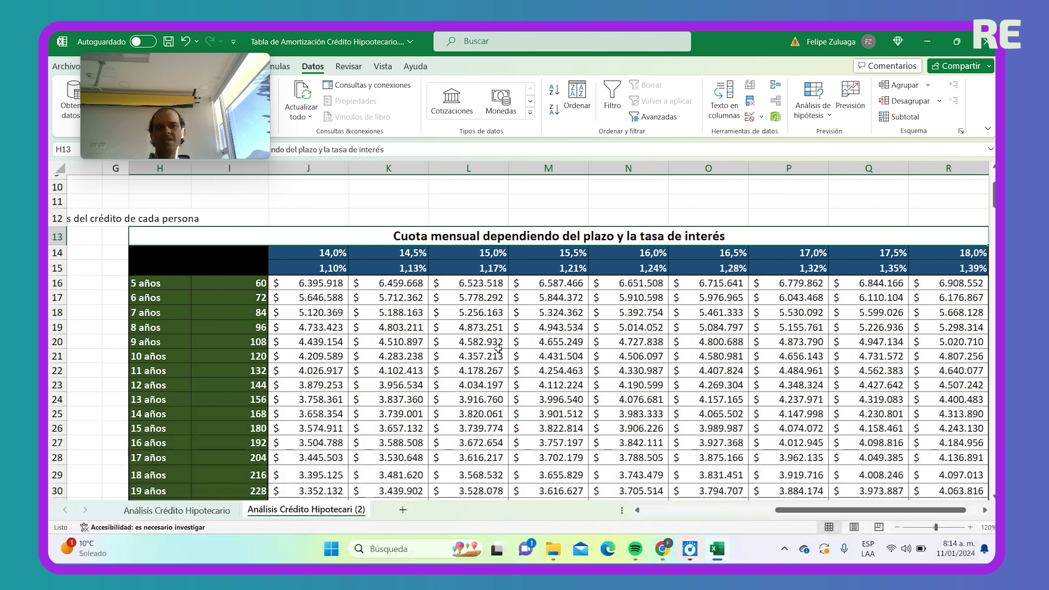
{"action": "left_click_drag", "start_coordinate": [306, 253], "coordinate": [966, 269]}
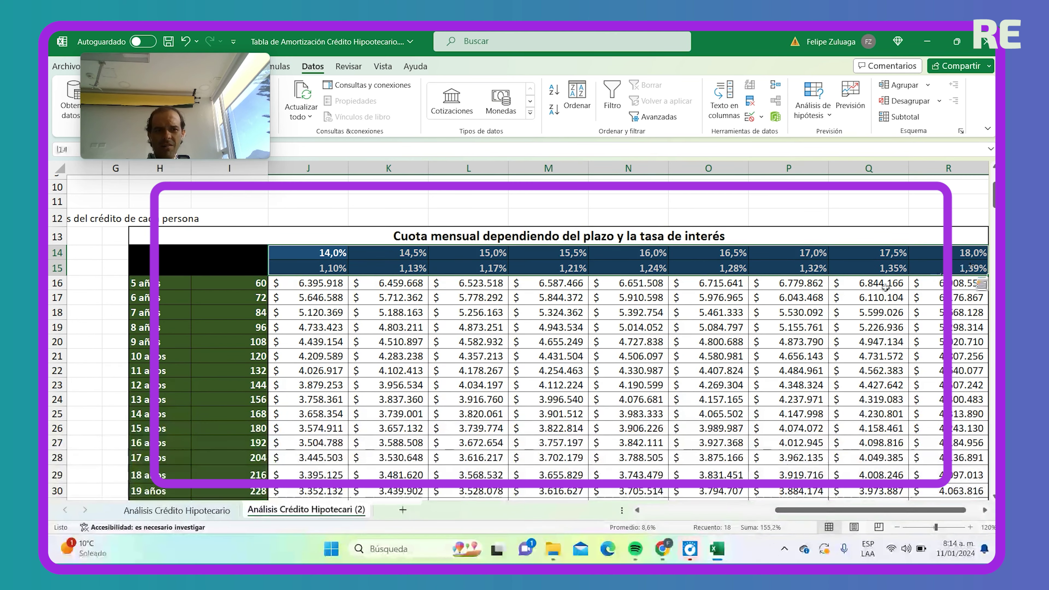
{"action": "left_click_drag", "start_coordinate": [902, 510], "coordinate": [800, 515]}
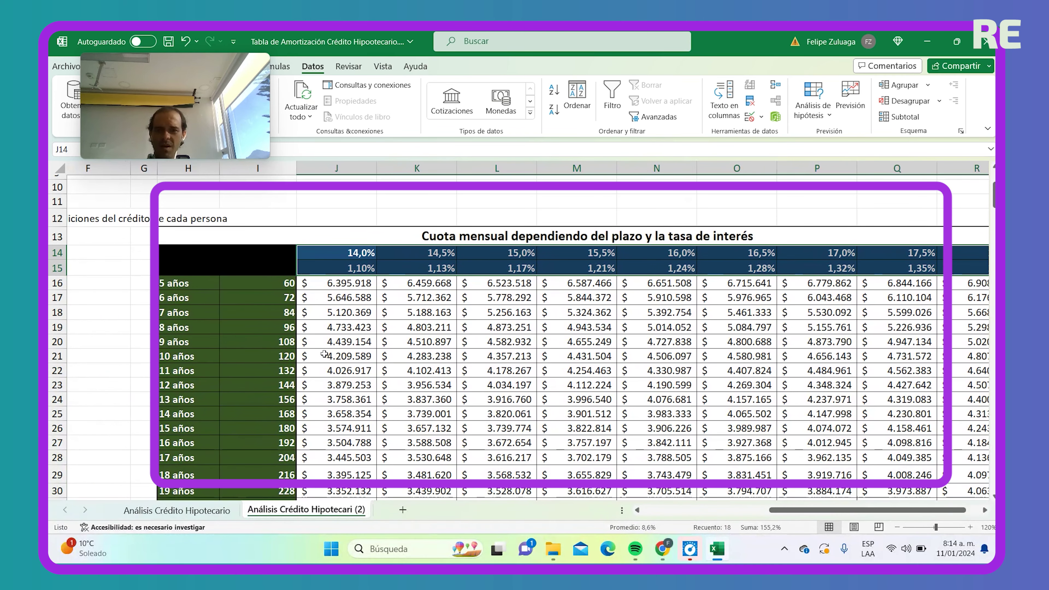
{"action": "left_click_drag", "start_coordinate": [194, 285], "coordinate": [294, 472]}
{"action": "left_click", "coordinate": [477, 267]}
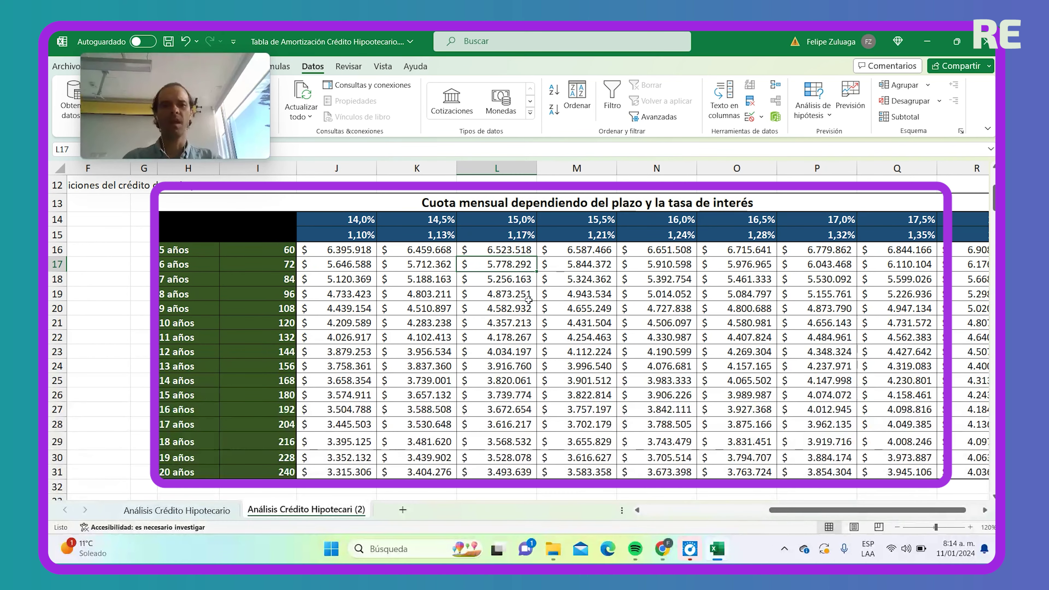
Check the 16,0% annual rate, its monthly equivalent, and the matching monthly payment for a 20-year term
{"action": "left_click", "coordinate": [658, 248]}
{"action": "left_click", "coordinate": [660, 221]}
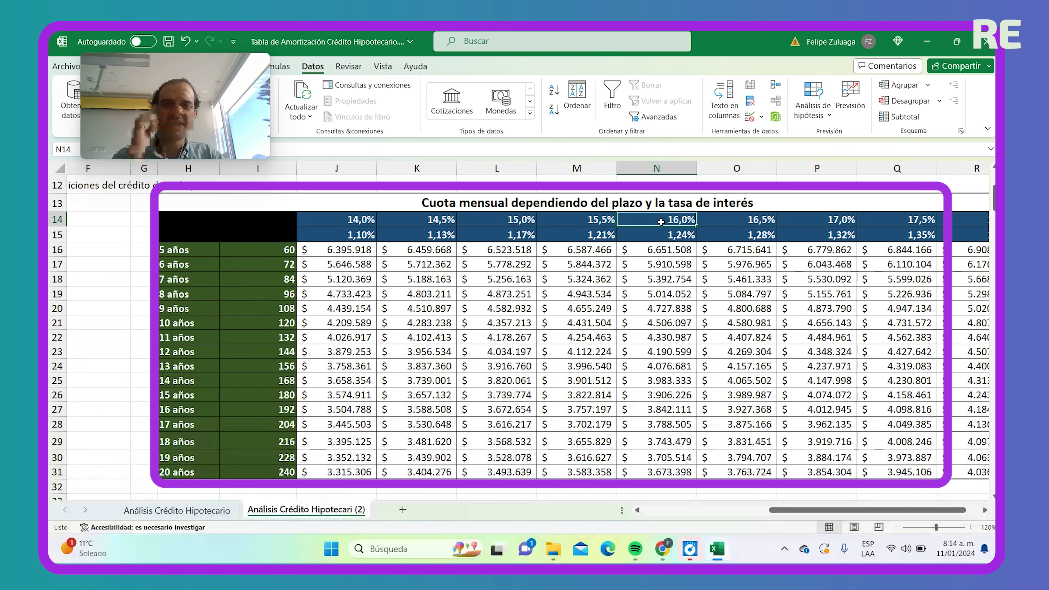
{"action": "left_click", "coordinate": [659, 235]}
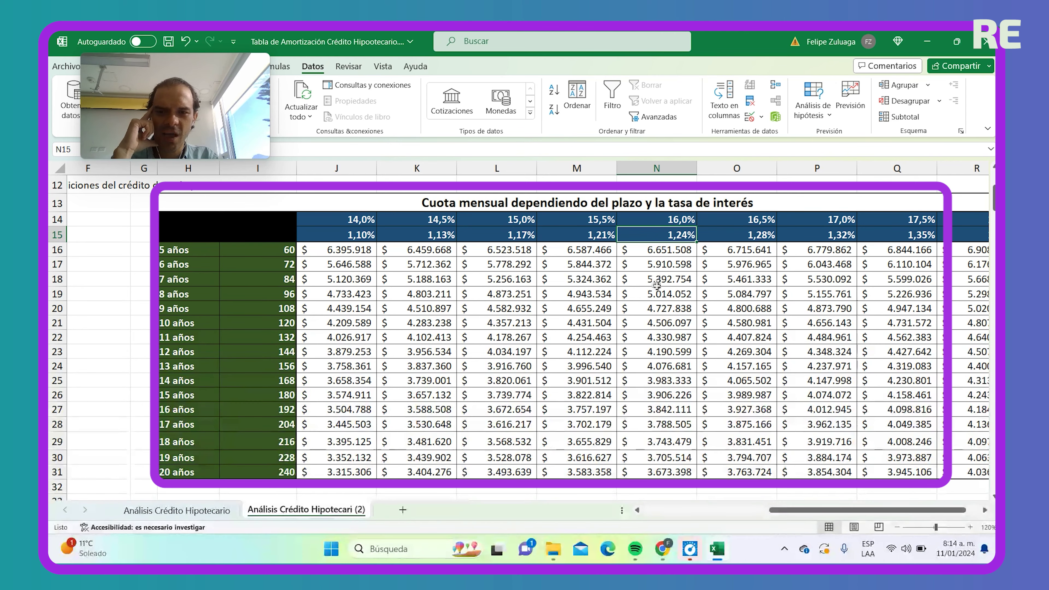
{"action": "left_click", "coordinate": [651, 471]}
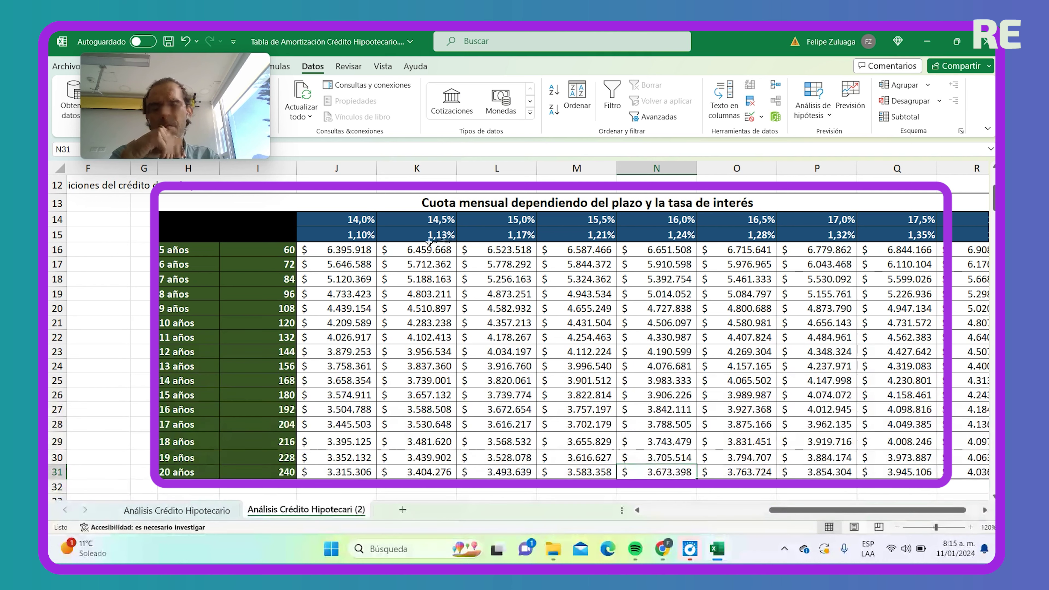
Check the 10-year monthly payment in the 14,0% column and examine the 18,0% rate column for comparison
{"action": "left_click", "coordinate": [339, 219]}
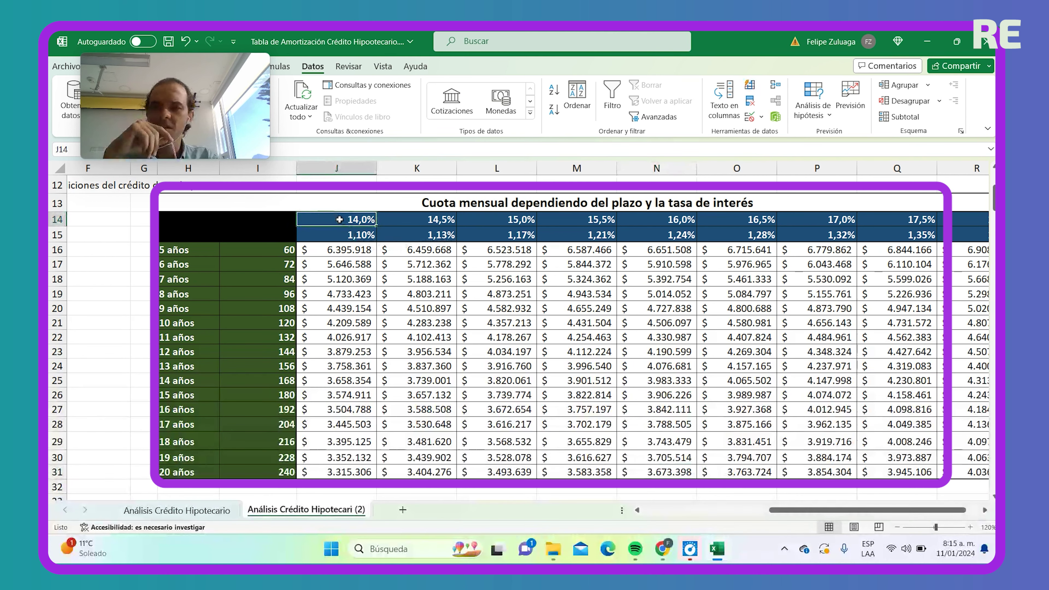
{"action": "left_click", "coordinate": [336, 327]}
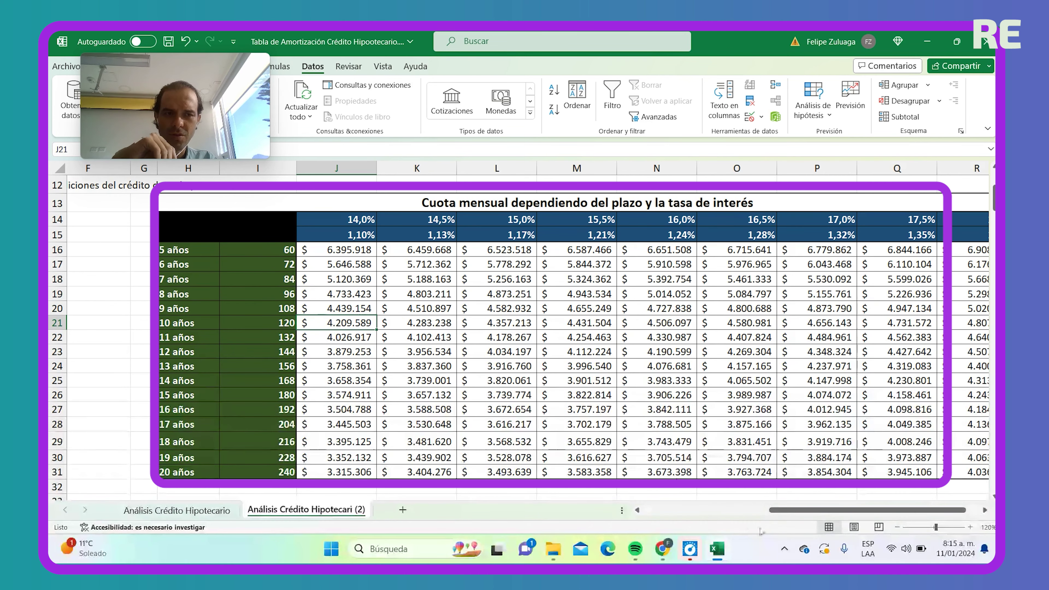
{"action": "scroll", "coordinate": [842, 396], "scroll_direction": "right", "scroll_amount": 1}
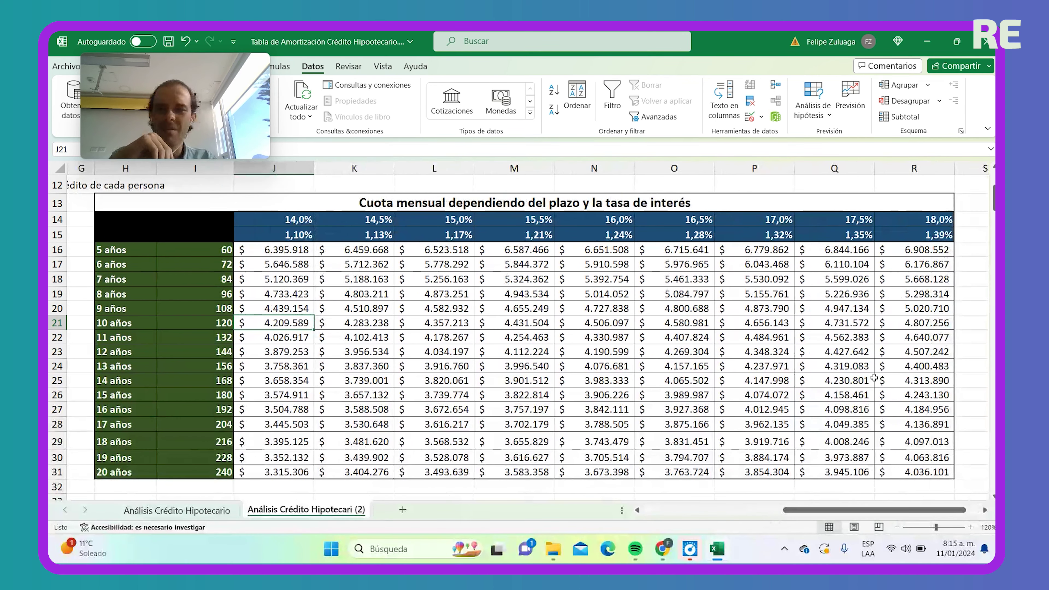
{"action": "left_click", "coordinate": [897, 221]}
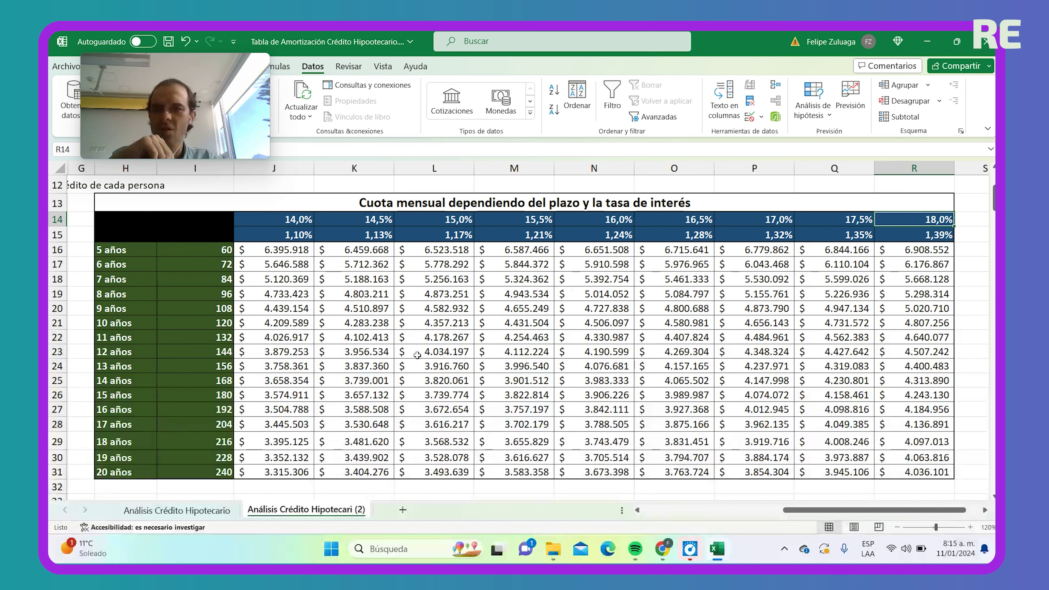
Compare the monthly payments for the 15-year term across the rates from 14,0% to 18,0%
{"action": "left_click", "coordinate": [184, 394]}
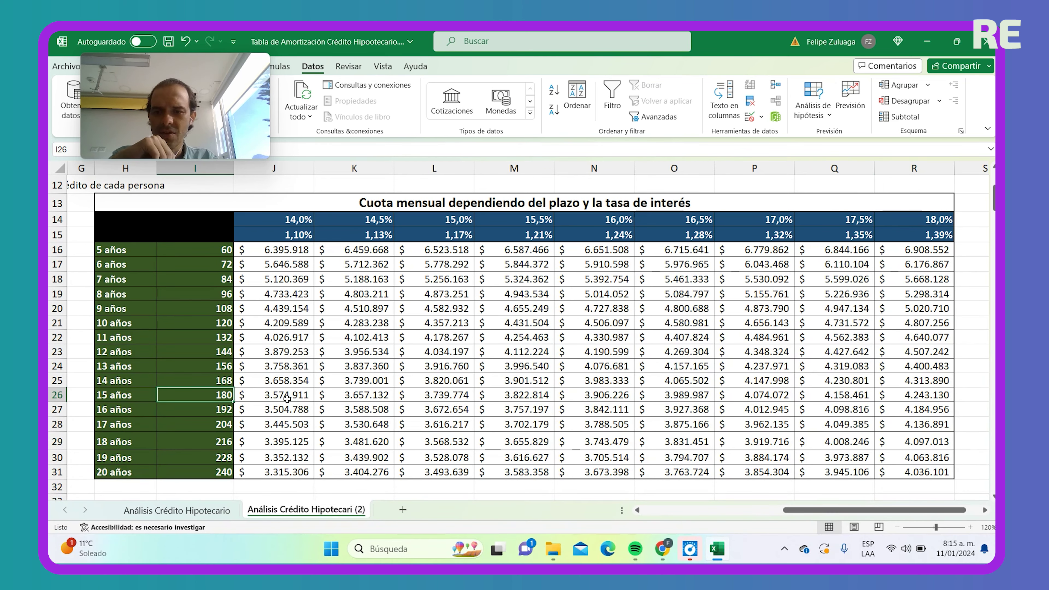
{"action": "left_click", "coordinate": [295, 395]}
{"action": "left_click_drag", "start_coordinate": [318, 395], "coordinate": [881, 409]}
{"action": "left_click", "coordinate": [906, 398]}
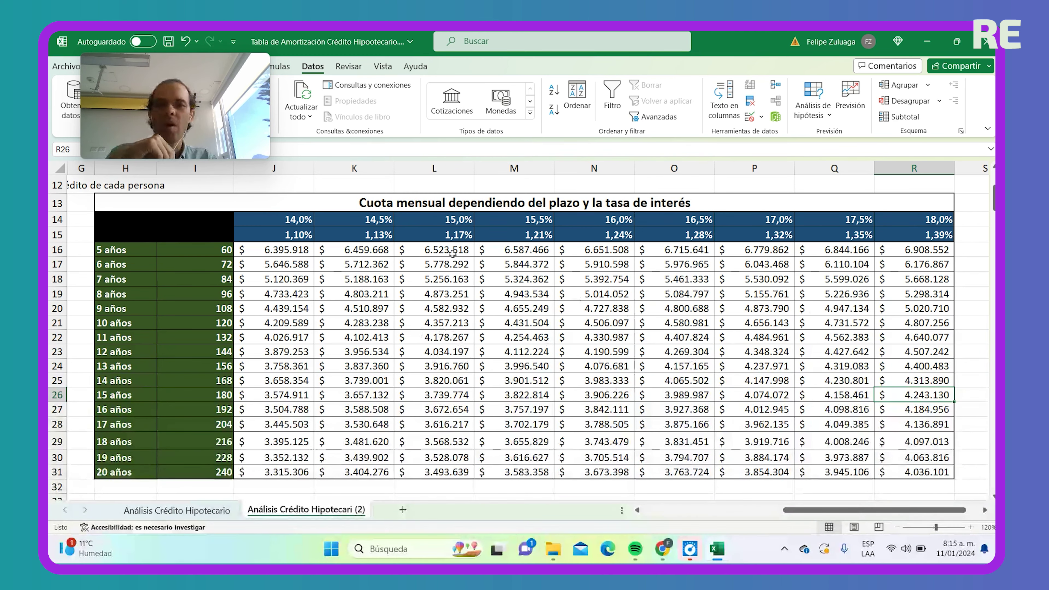
Review the rate headings, the loan terms and the payment grid of the Cuota mensual table
{"action": "left_click_drag", "start_coordinate": [322, 223], "coordinate": [863, 235]}
{"action": "left_click_drag", "start_coordinate": [196, 264], "coordinate": [196, 351]}
{"action": "left_click_drag", "start_coordinate": [508, 284], "coordinate": [962, 413]}
{"action": "left_click", "coordinate": [593, 424]}
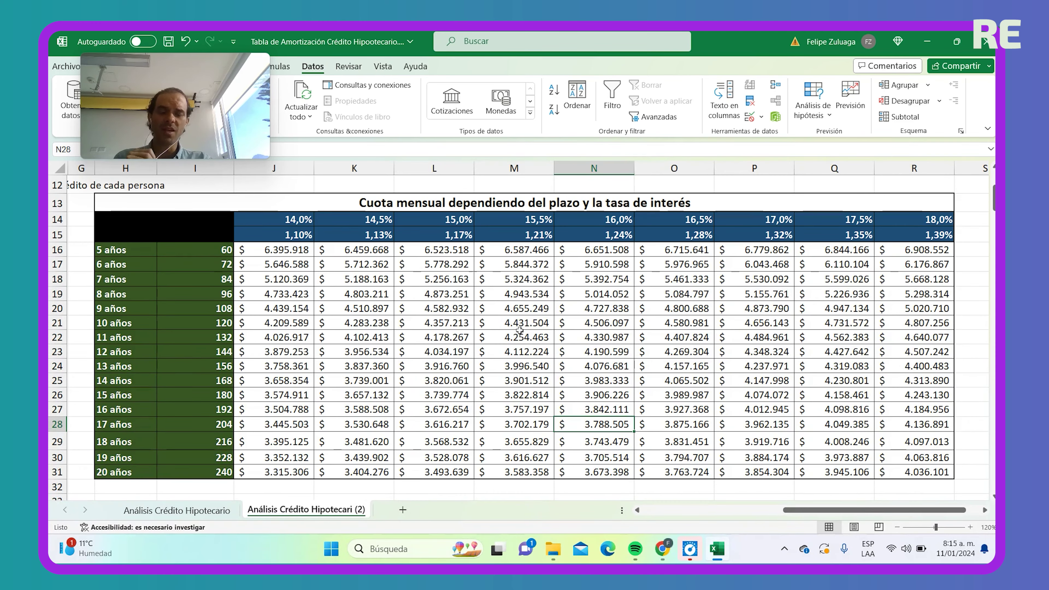
Find the total payment for 17,0% over 15 years in the Pago total del crédito table
{"action": "scroll", "coordinate": [516, 331], "scroll_direction": "down", "scroll_amount": 4}
{"action": "scroll", "coordinate": [511, 331], "scroll_direction": "down", "scroll_amount": 2}
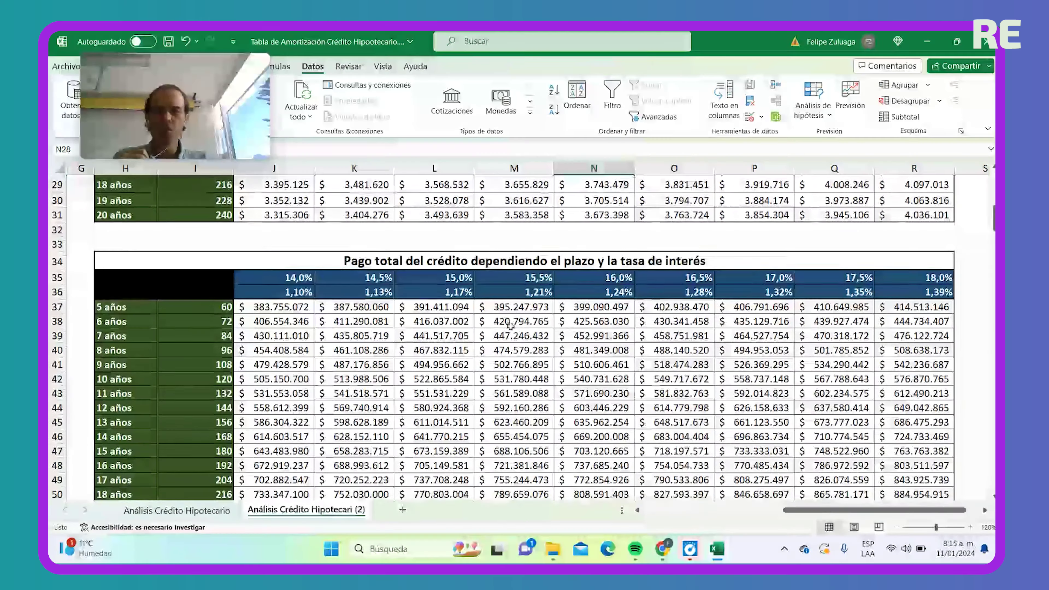
{"action": "scroll", "coordinate": [514, 355], "scroll_direction": "down", "scroll_amount": 1}
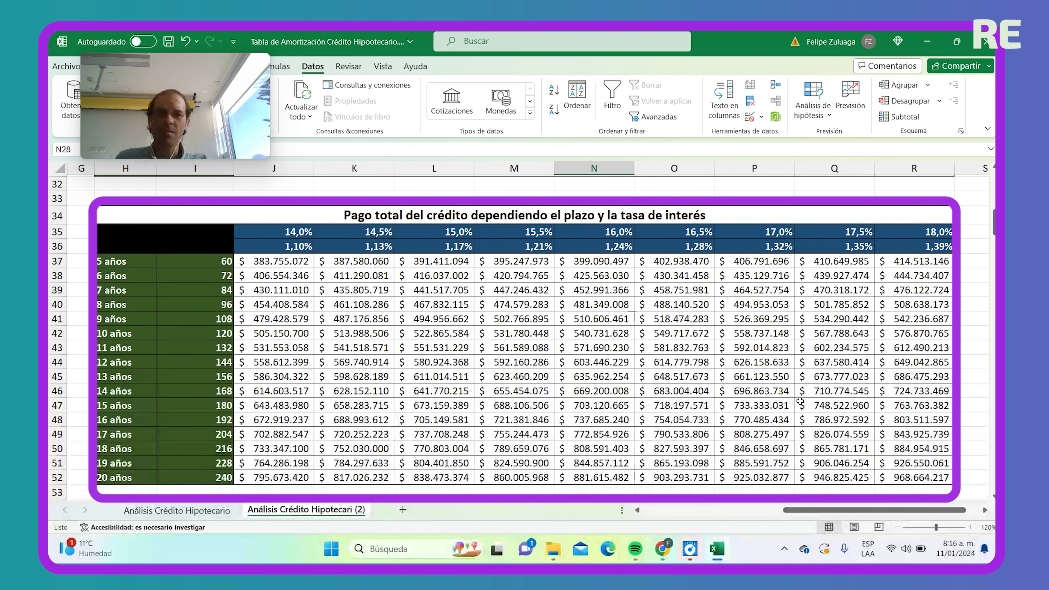
{"action": "left_click", "coordinate": [739, 234]}
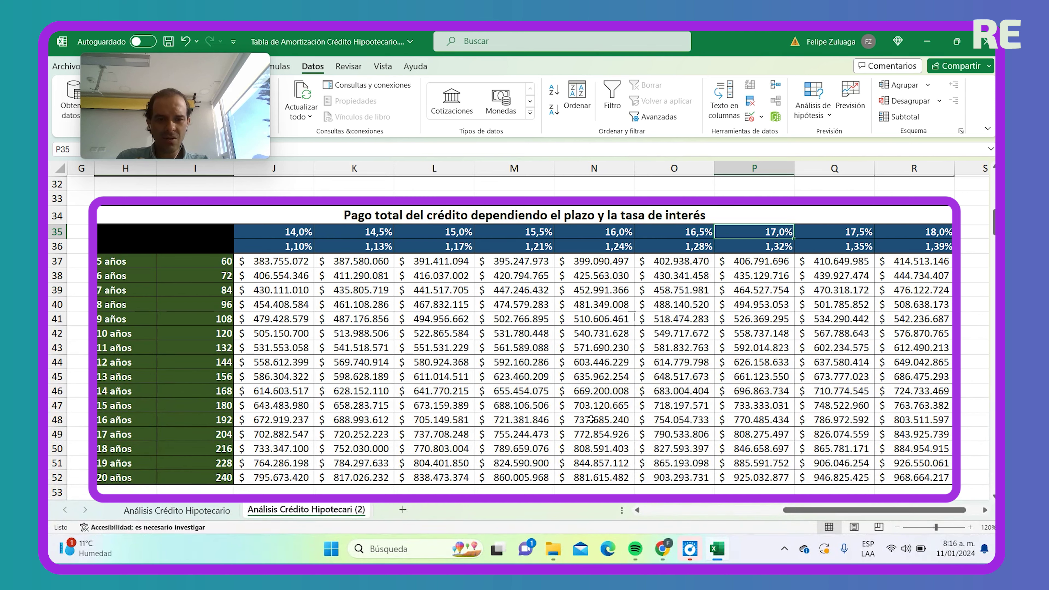
{"action": "left_click", "coordinate": [739, 406]}
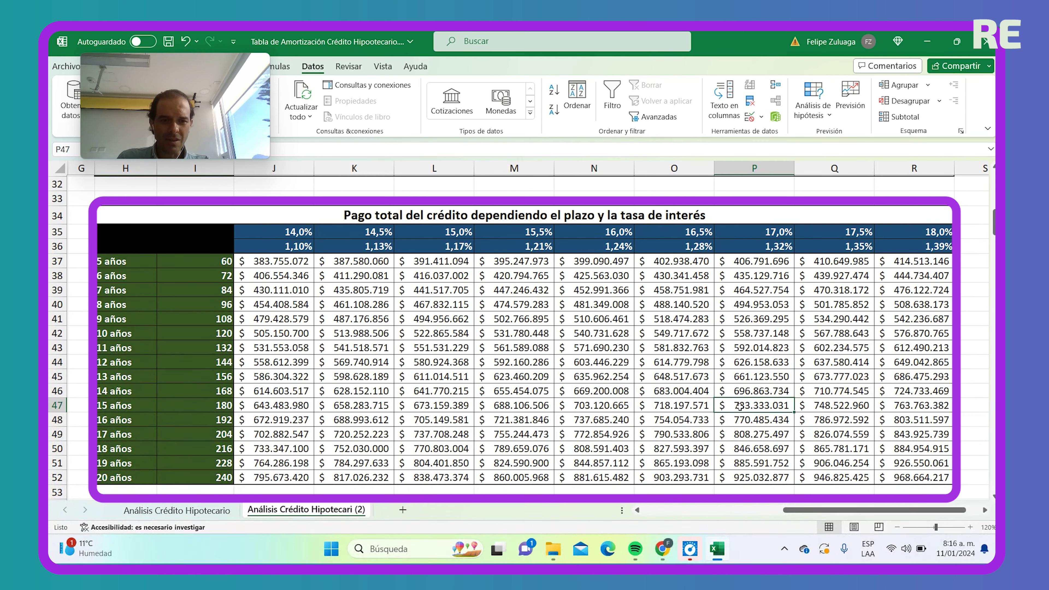
{"action": "double_click", "coordinate": [739, 407]}
{"action": "key", "text": "Return"}
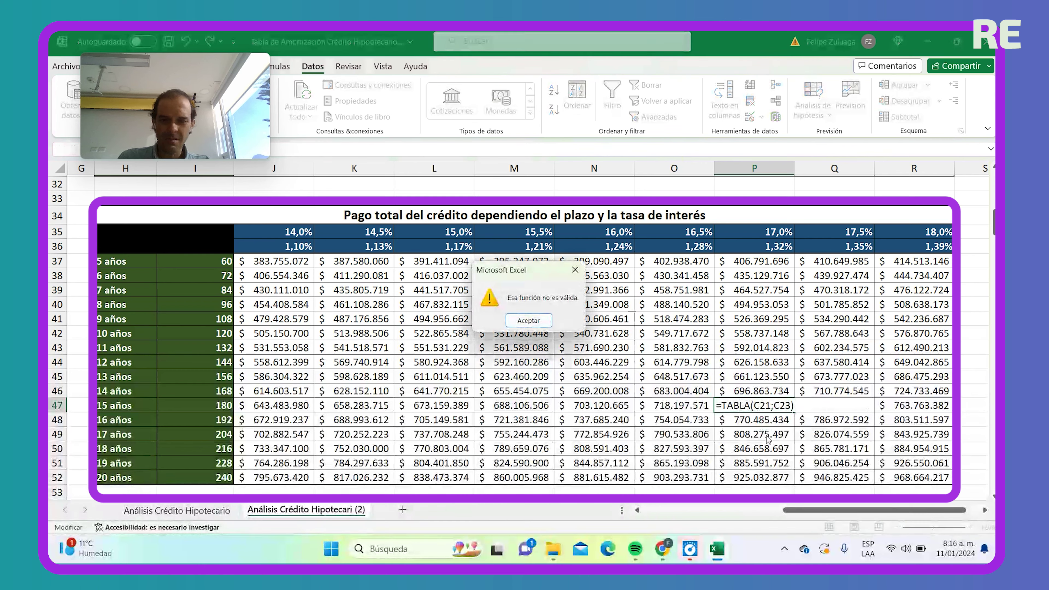
{"action": "key", "text": "Return"}
{"action": "key", "text": "Escape"}
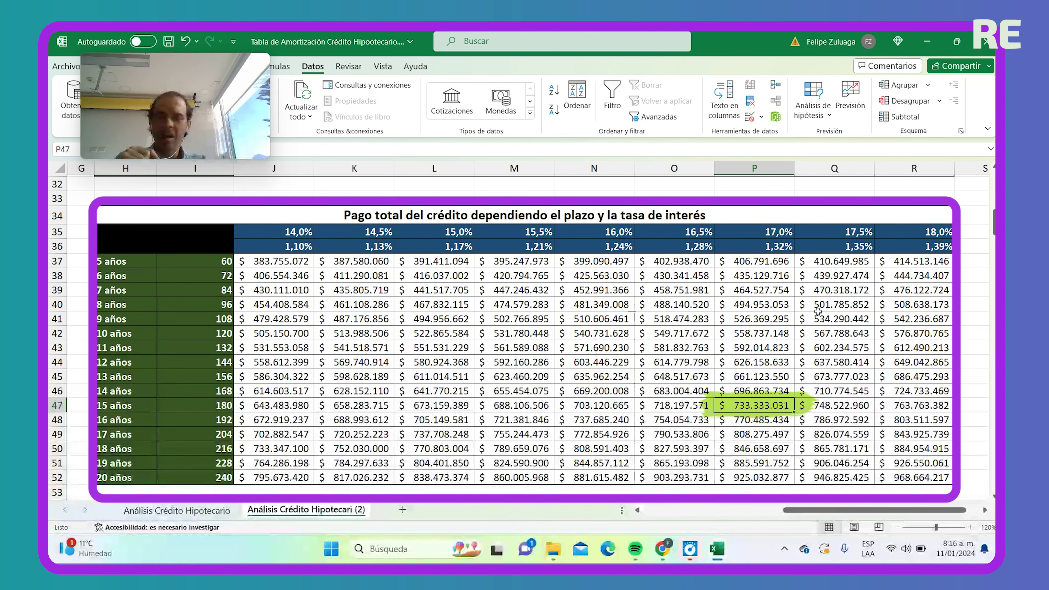
Compare the total credit payment at 15,0% over 10 years with the one at 18,0% over 20 years
{"action": "left_click", "coordinate": [431, 235]}
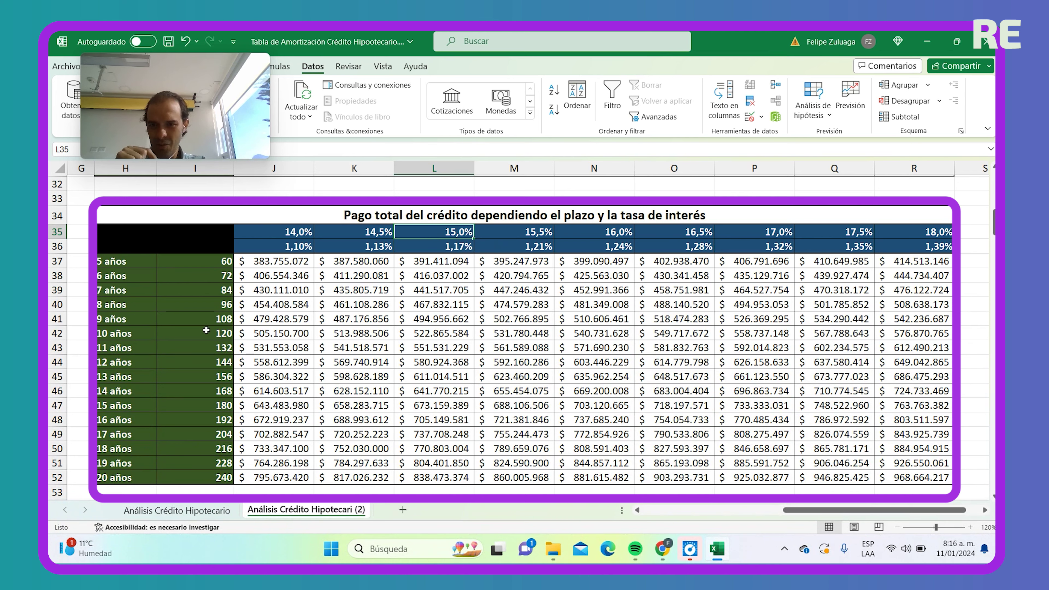
{"action": "left_click", "coordinate": [422, 332]}
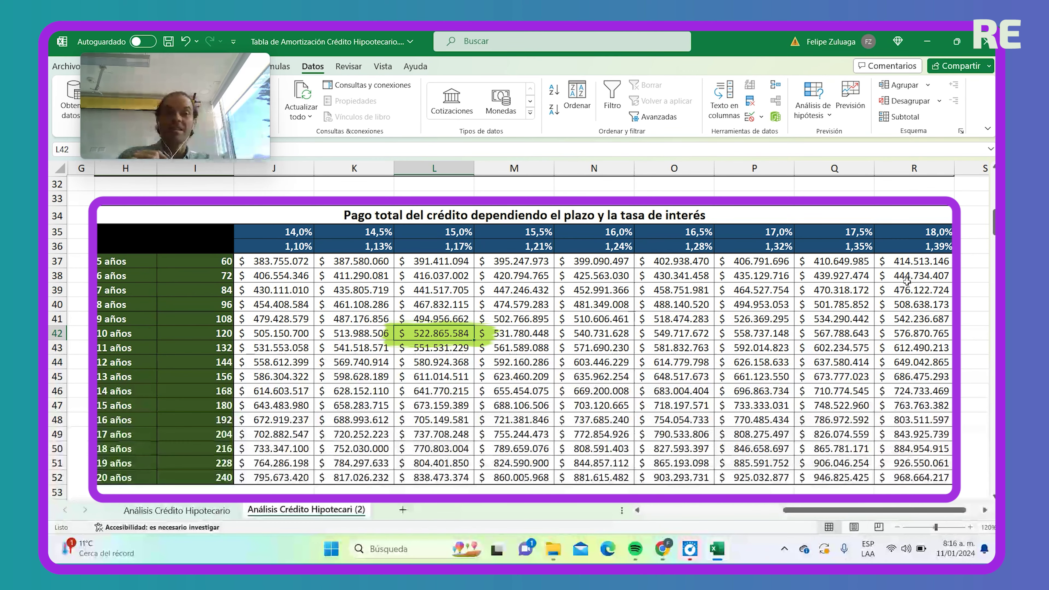
{"action": "left_click", "coordinate": [929, 230]}
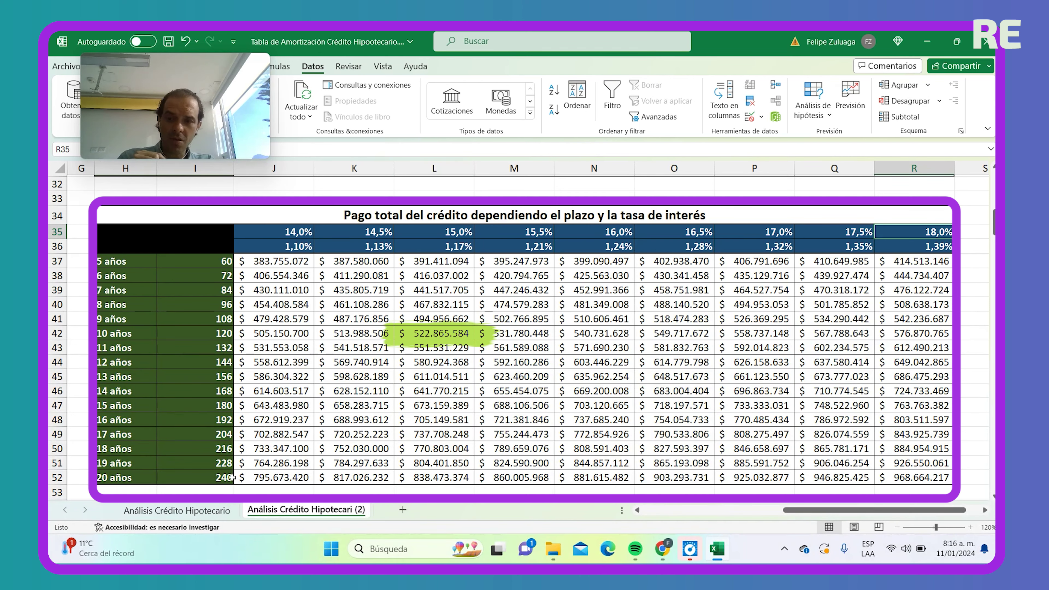
{"action": "left_click", "coordinate": [136, 479]}
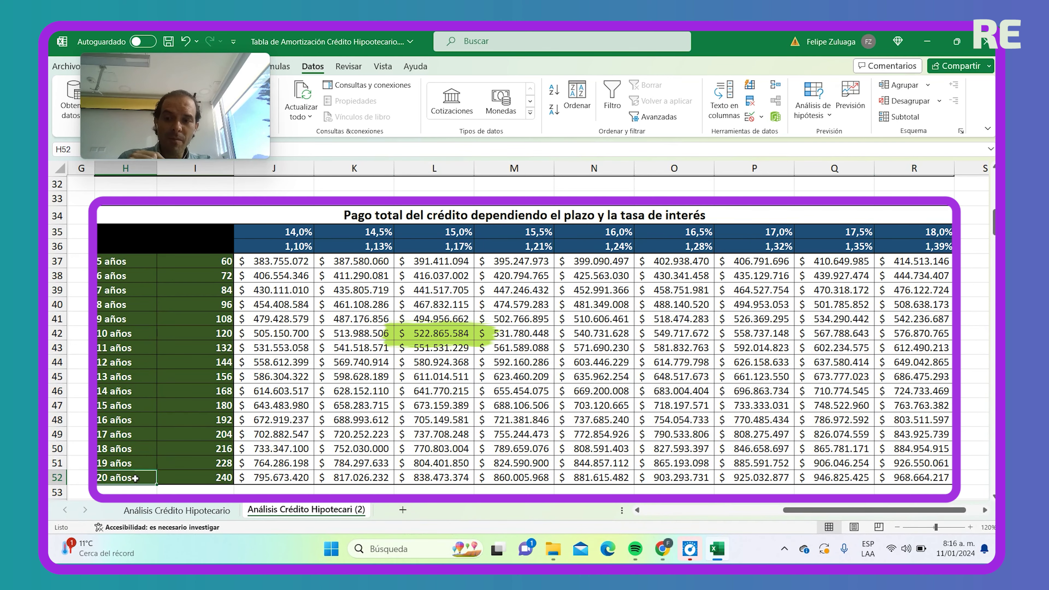
{"action": "left_click", "coordinate": [901, 479]}
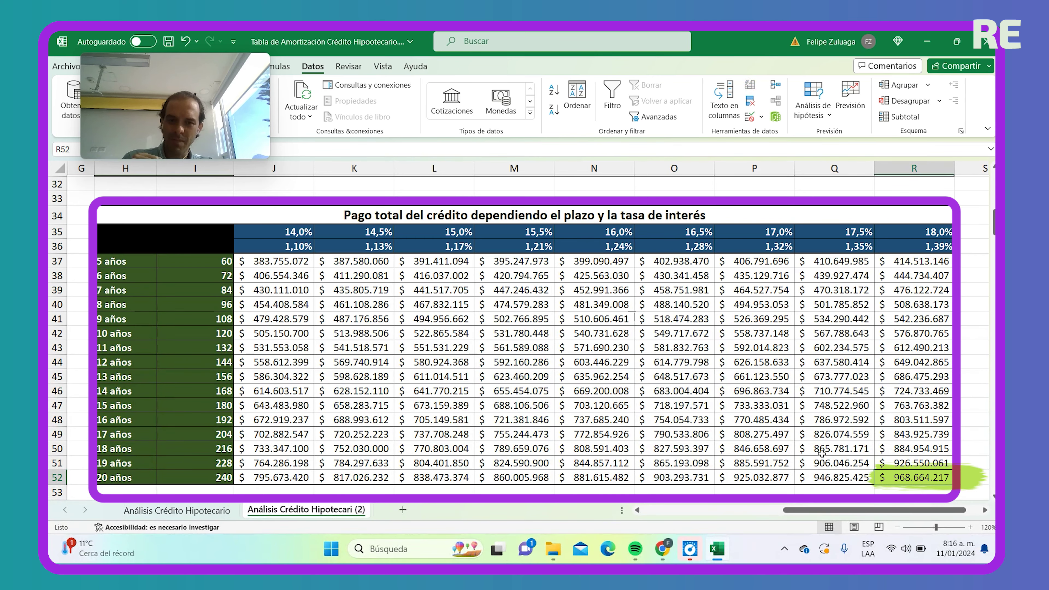
Look over the whole grid of total credit payments for all terms and interest rates
{"action": "mouse_move", "coordinate": [289, 261]}
{"action": "left_mouse_down"}
{"action": "mouse_move", "coordinate": [937, 479]}
{"action": "mouse_move", "coordinate": [926, 515]}
{"action": "mouse_move", "coordinate": [945, 515]}
{"action": "left_mouse_up"}
{"action": "left_click", "coordinate": [729, 464]}
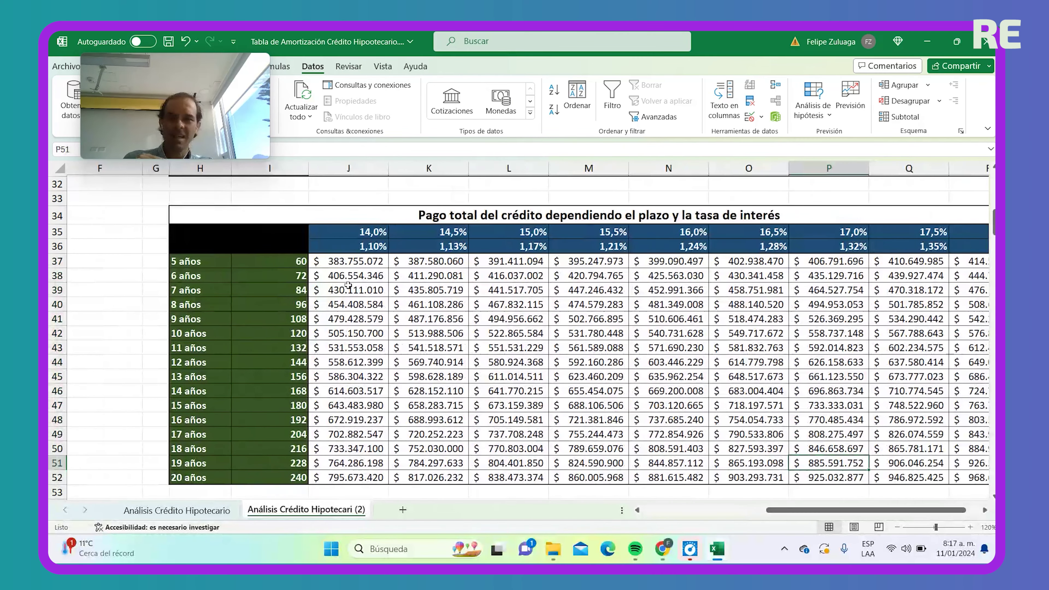
{"action": "left_click_drag", "start_coordinate": [771, 511], "coordinate": [782, 510]}
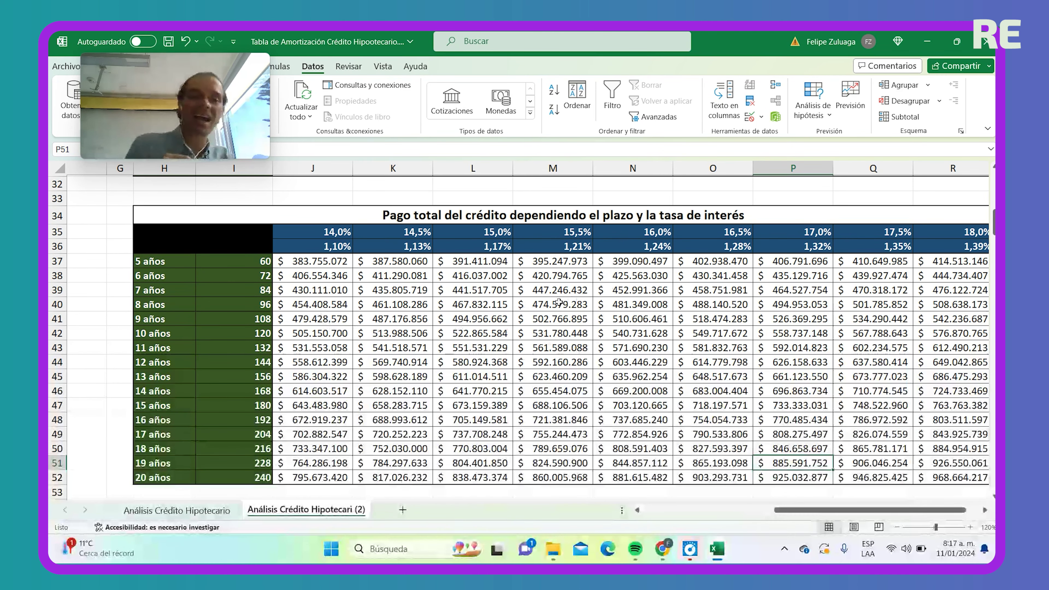
Check the monthly payment and the total credit payment for a 10-year term at 17,0% in their two tables
{"action": "scroll", "coordinate": [661, 255], "scroll_direction": "up", "scroll_amount": 7}
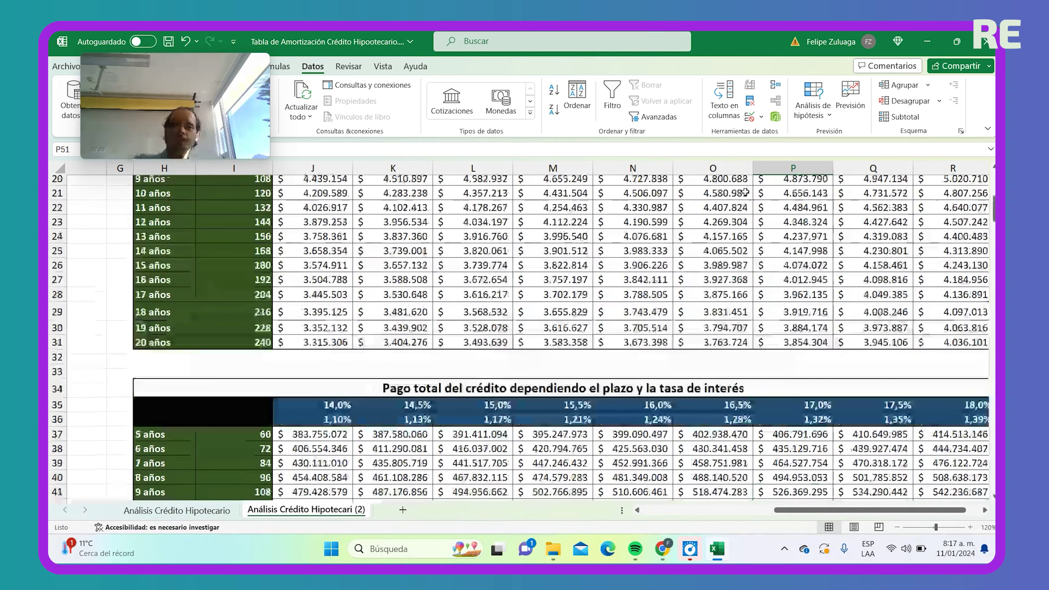
{"action": "scroll", "coordinate": [744, 340], "scroll_direction": "down", "scroll_amount": 2}
{"action": "scroll", "coordinate": [820, 231], "scroll_direction": "up", "scroll_amount": 2}
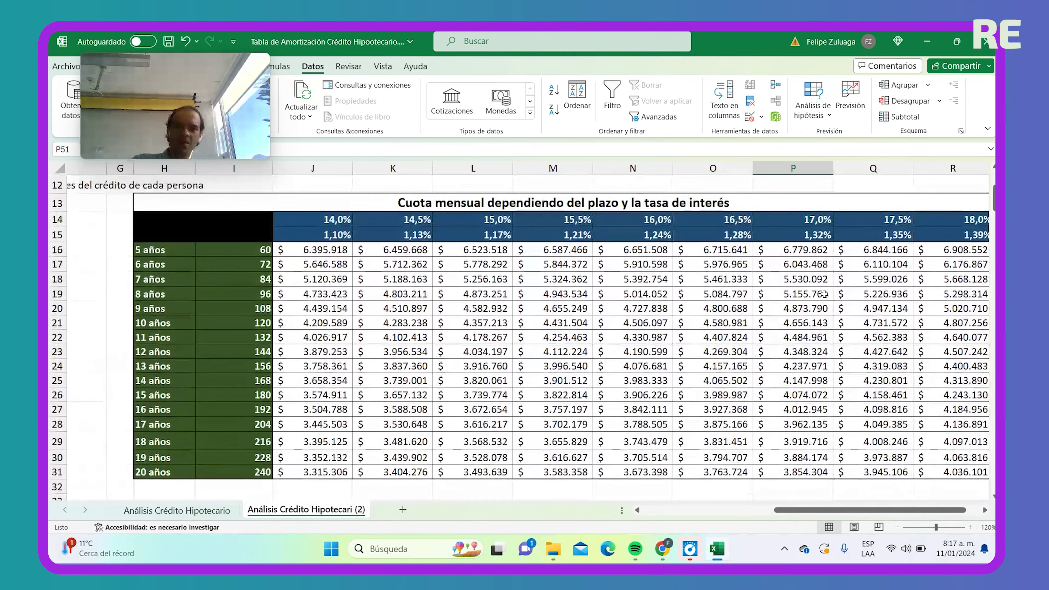
{"action": "left_click", "coordinate": [805, 220]}
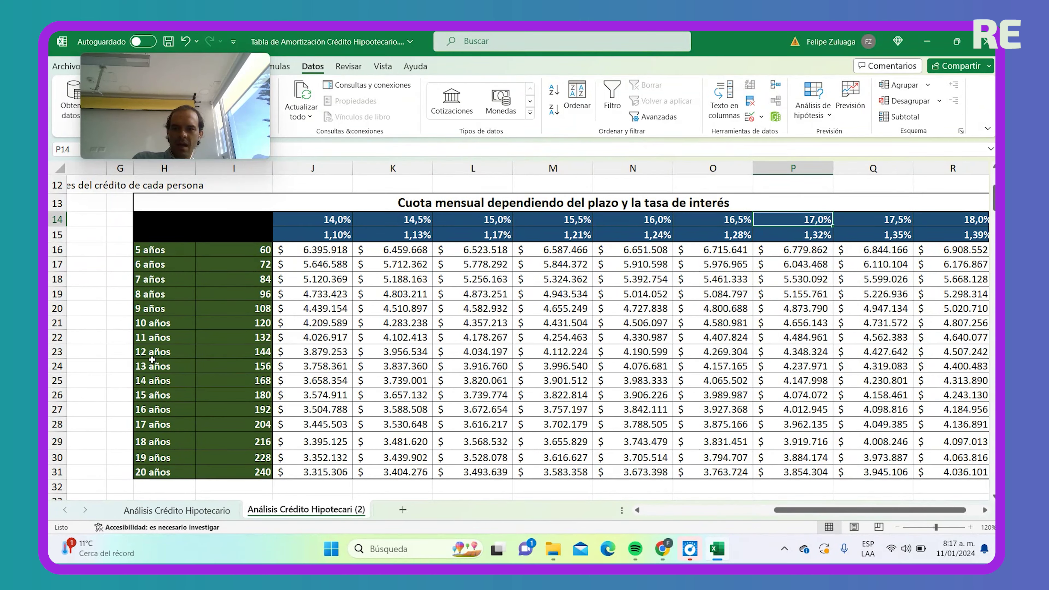
{"action": "left_click", "coordinate": [774, 325]}
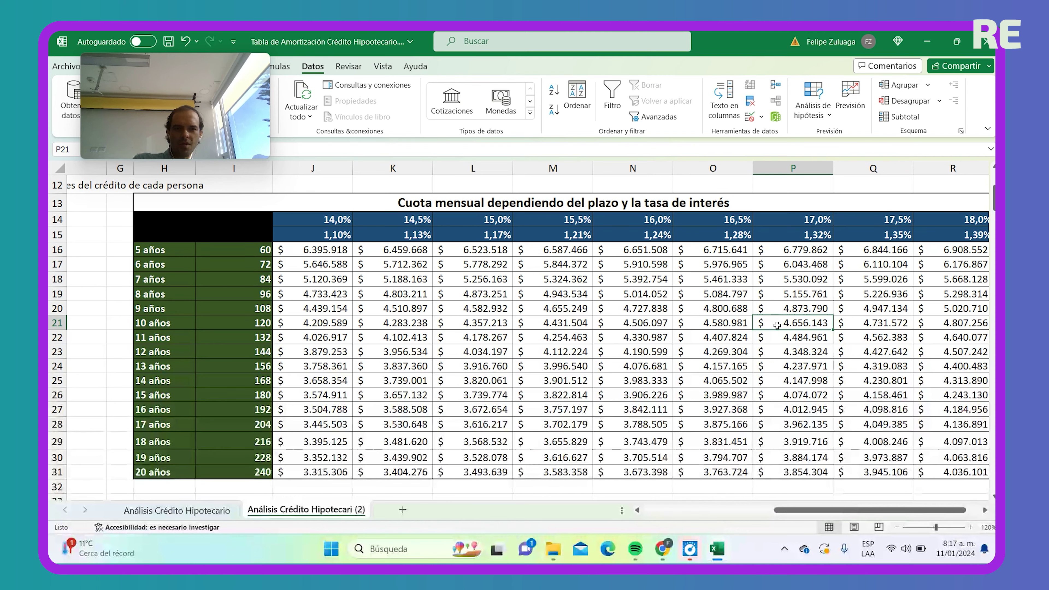
{"action": "scroll", "coordinate": [777, 324], "scroll_direction": "down", "scroll_amount": 6}
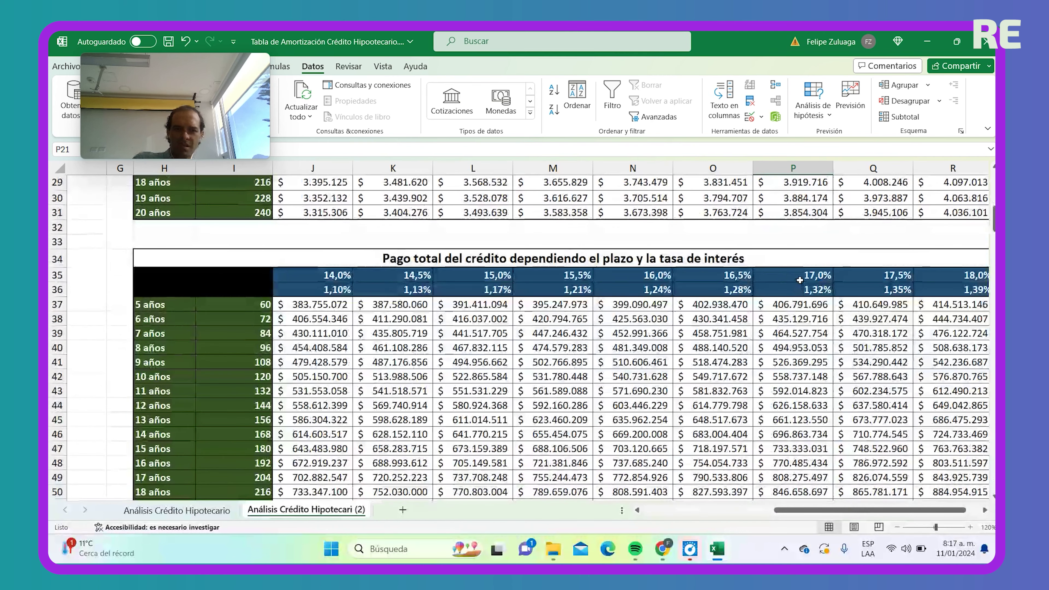
{"action": "left_click", "coordinate": [773, 375]}
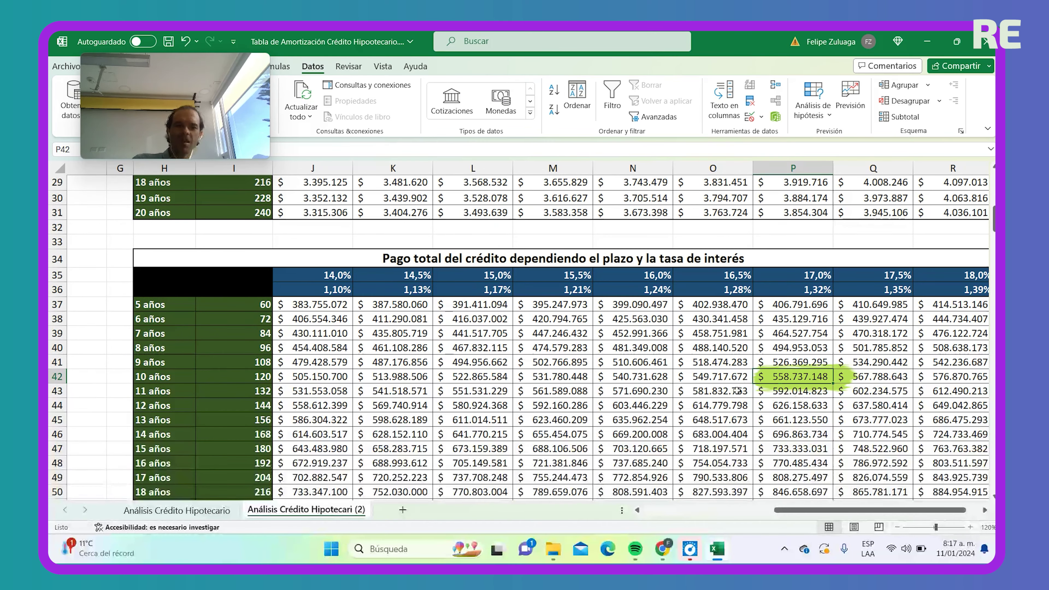
Check the total interest at 17,0% over 10 years and at 15,0% over 20 years in the Pago total de intereses table
{"action": "scroll", "coordinate": [737, 387], "scroll_direction": "down", "scroll_amount": 5}
{"action": "scroll", "coordinate": [690, 327], "scroll_direction": "down", "scroll_amount": 2}
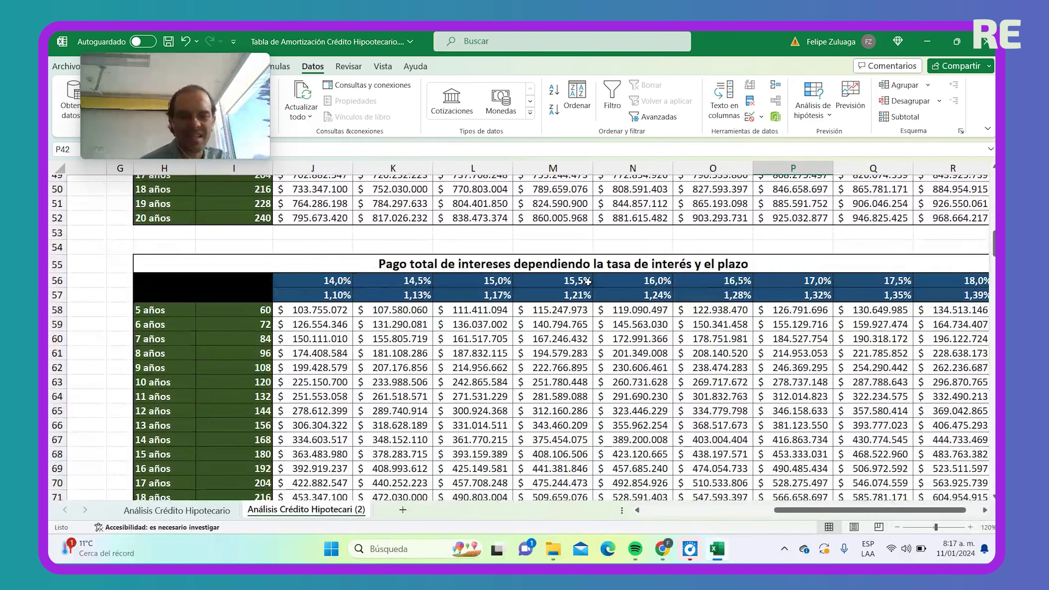
{"action": "scroll", "coordinate": [675, 366], "scroll_direction": "down", "scroll_amount": 2}
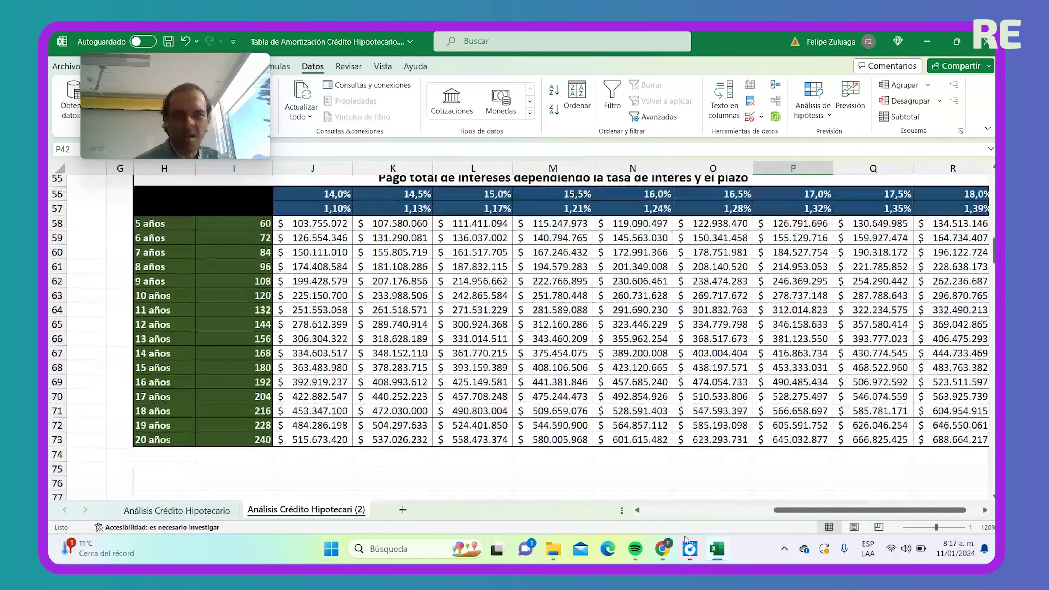
{"action": "left_click", "coordinate": [793, 193]}
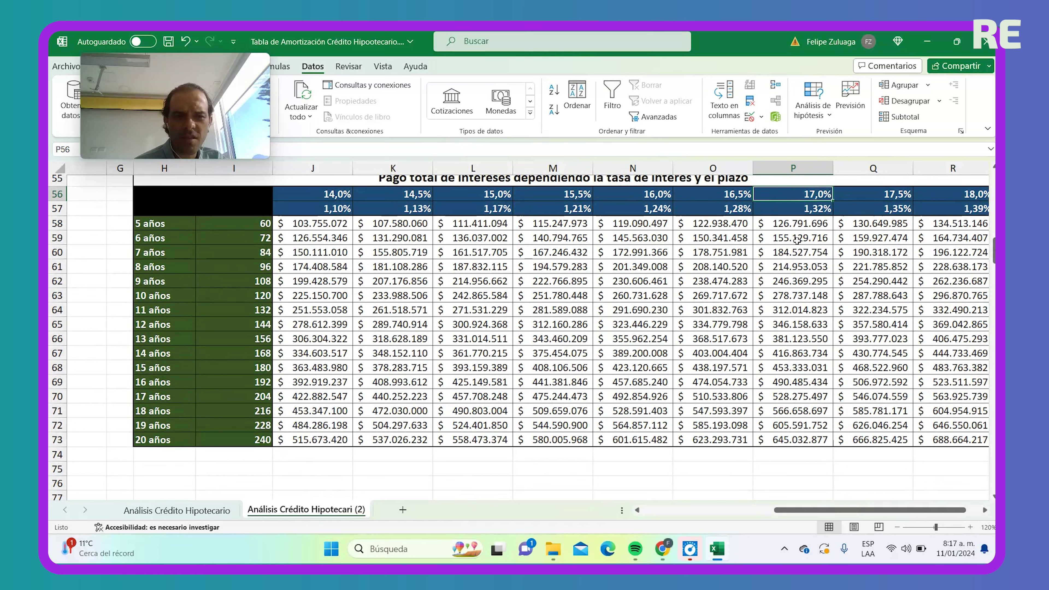
{"action": "left_click", "coordinate": [789, 295]}
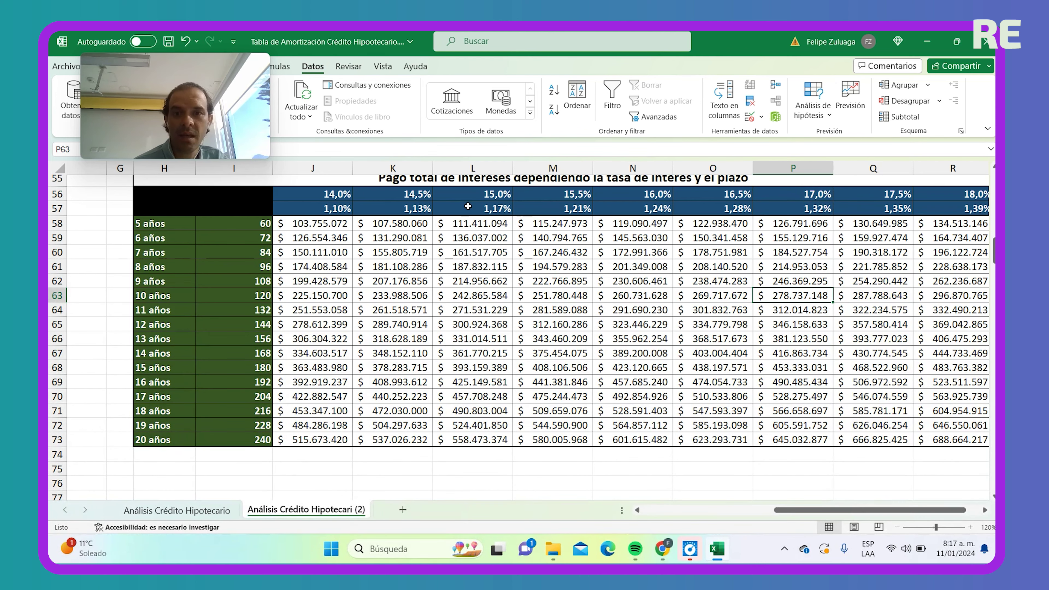
{"action": "left_click", "coordinate": [463, 197]}
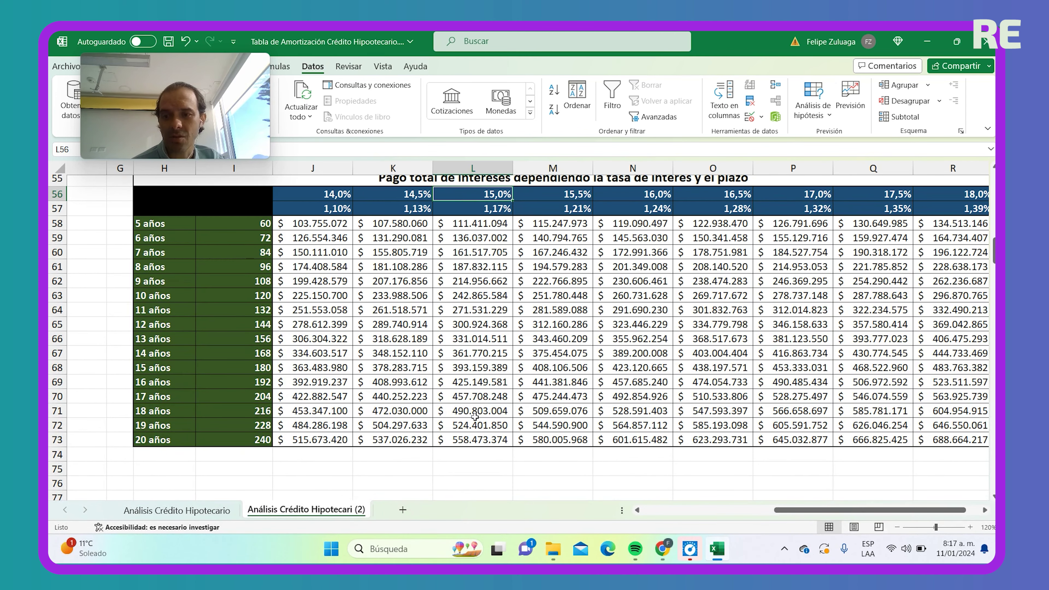
{"action": "left_click", "coordinate": [467, 440]}
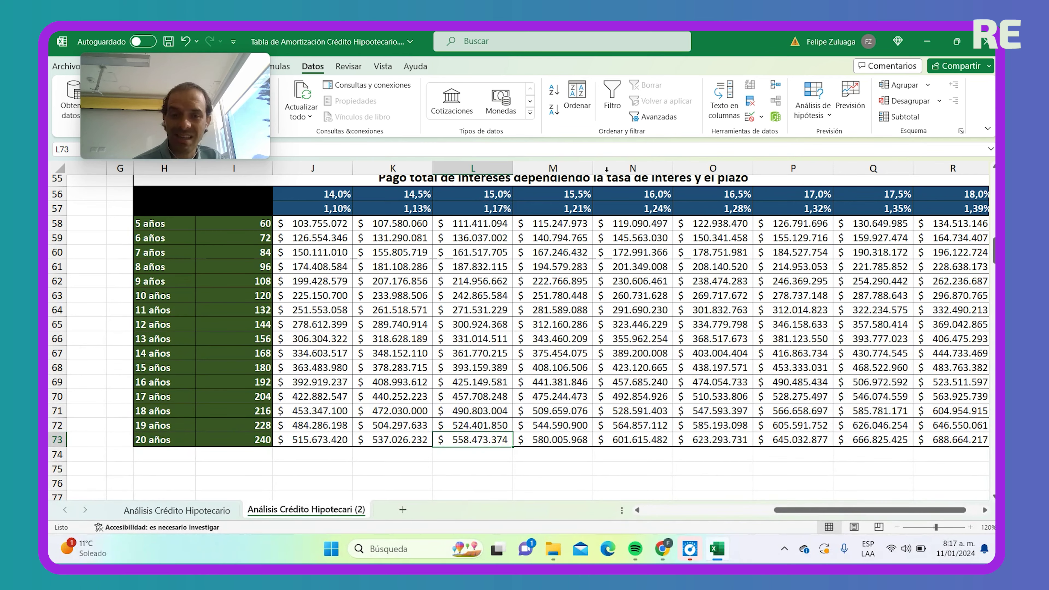
{"action": "scroll", "coordinate": [515, 242], "scroll_direction": "up", "scroll_amount": 12}
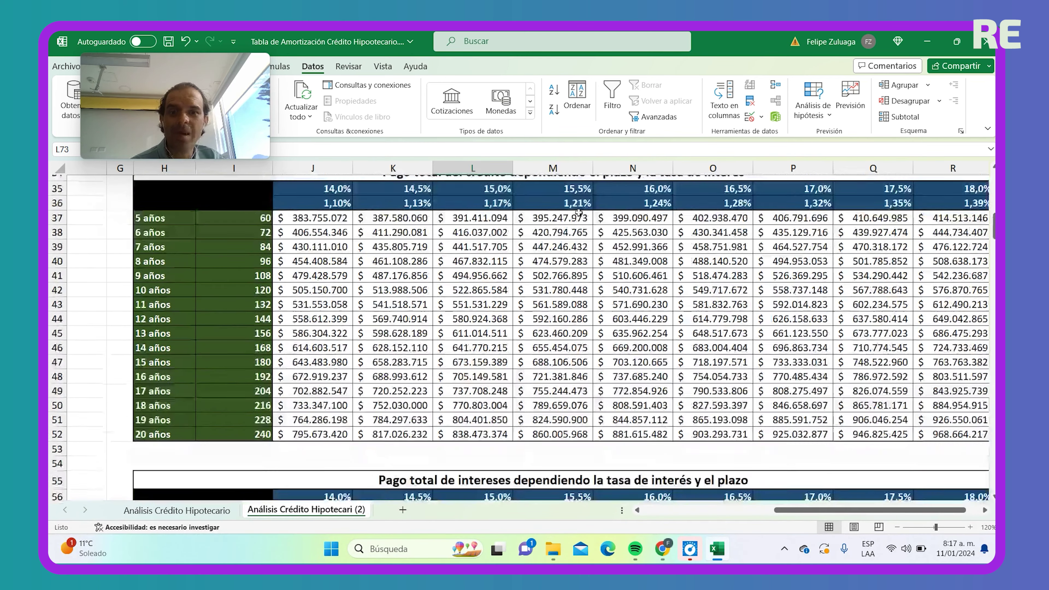
{"action": "scroll", "coordinate": [595, 211], "scroll_direction": "down", "scroll_amount": 8}
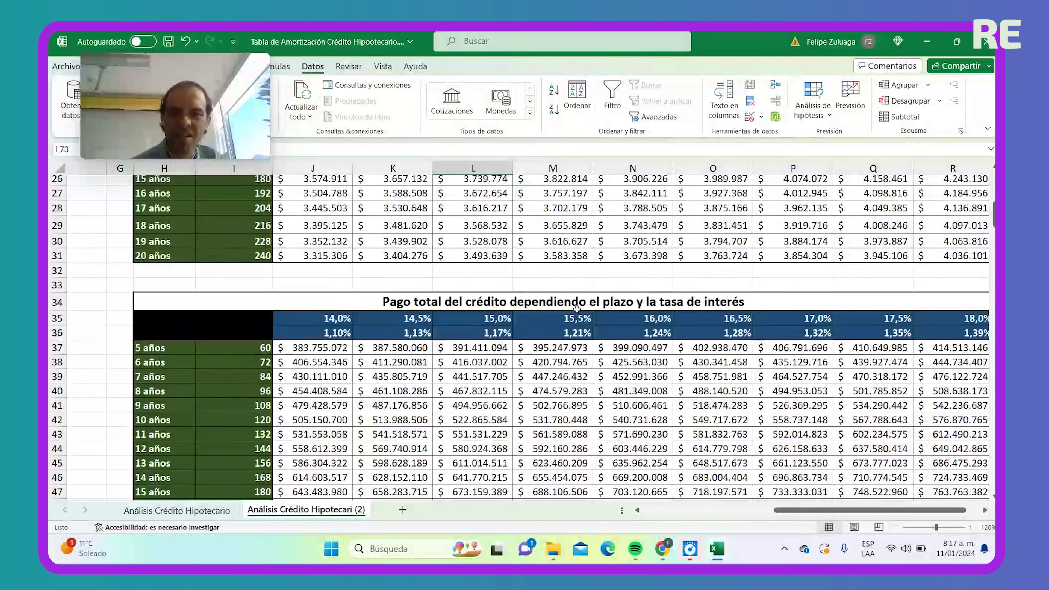
{"action": "scroll", "coordinate": [565, 300], "scroll_direction": "up", "scroll_amount": 5}
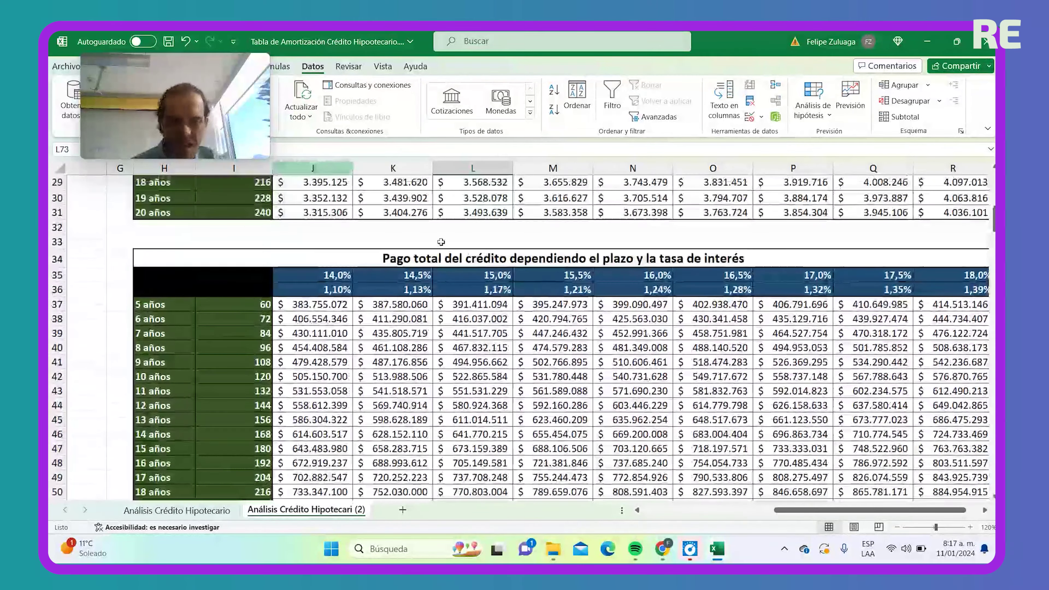
{"action": "mouse_move", "coordinate": [933, 511]}
{"action": "left_mouse_down"}
{"action": "mouse_move", "coordinate": [875, 514]}
{"action": "mouse_move", "coordinate": [932, 516]}
{"action": "left_mouse_up"}
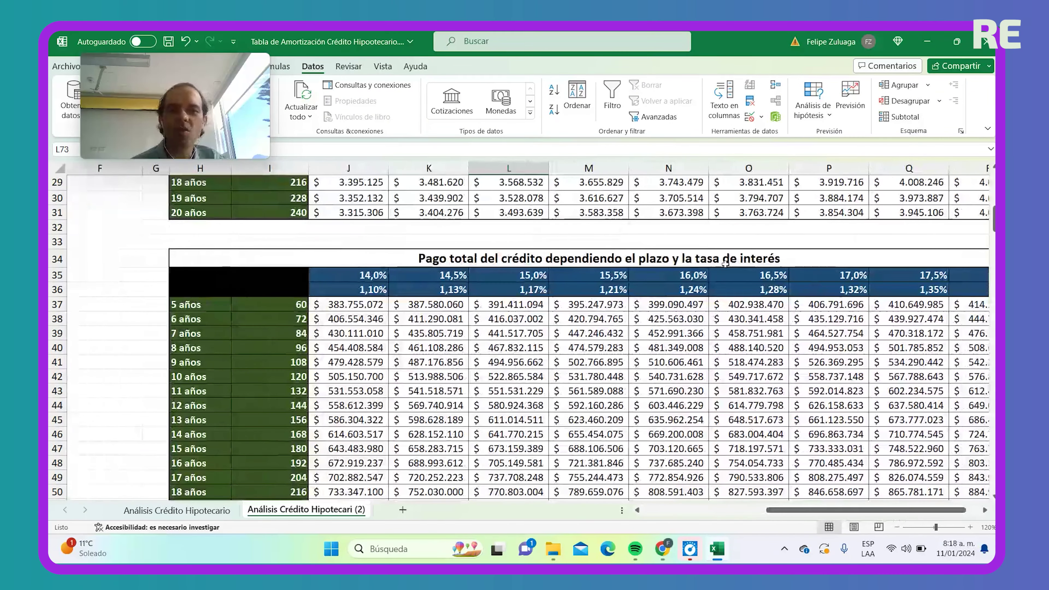